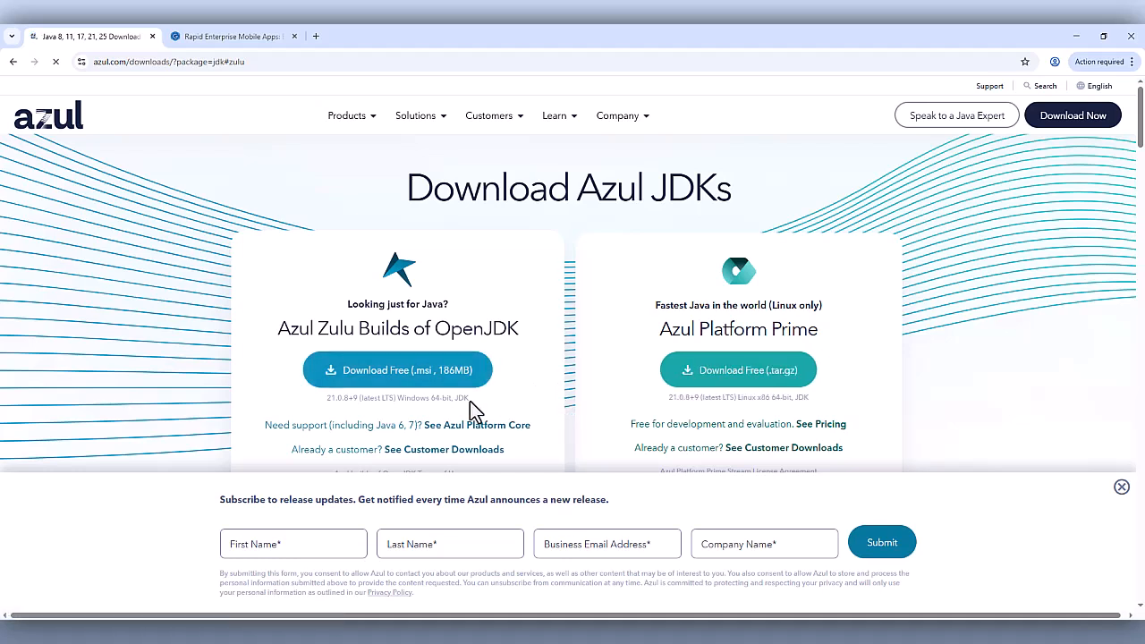
Dismiss the release-updates subscription form and filter the Azul Zulu builds to Java 25 for Windows.
click(1119, 489)
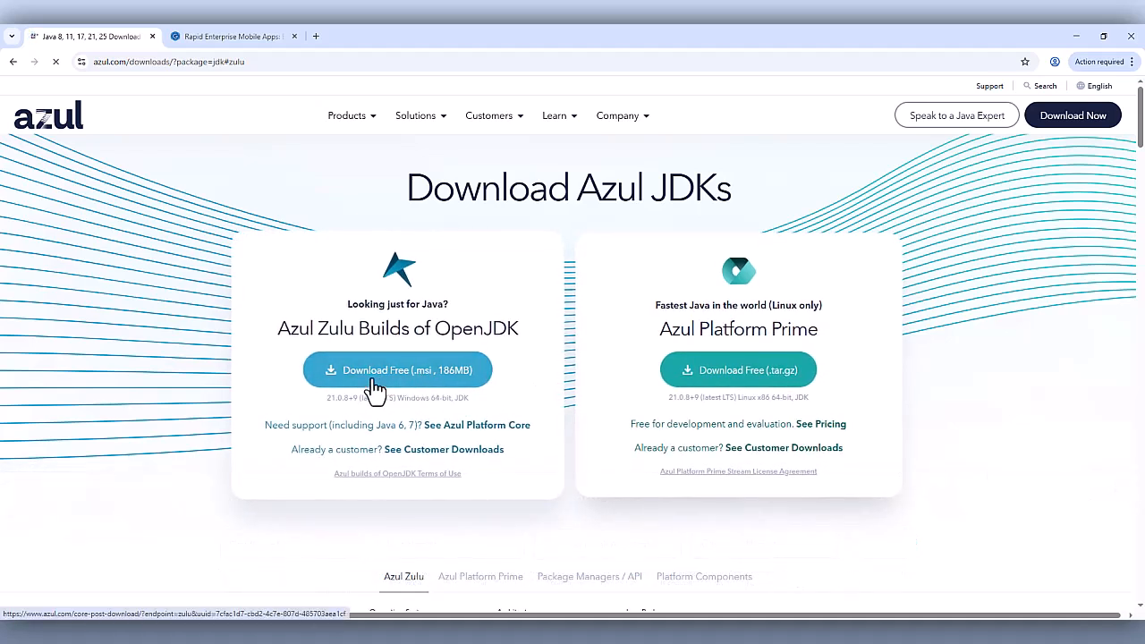
scroll(391, 370, down, 3)
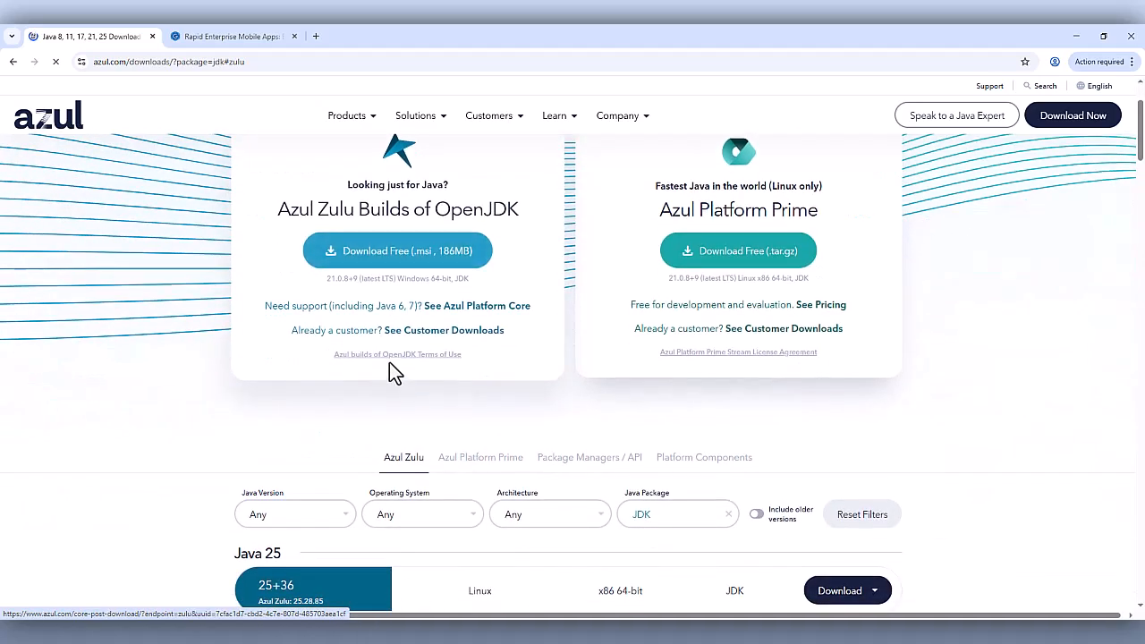
click(322, 279)
click(77, 127)
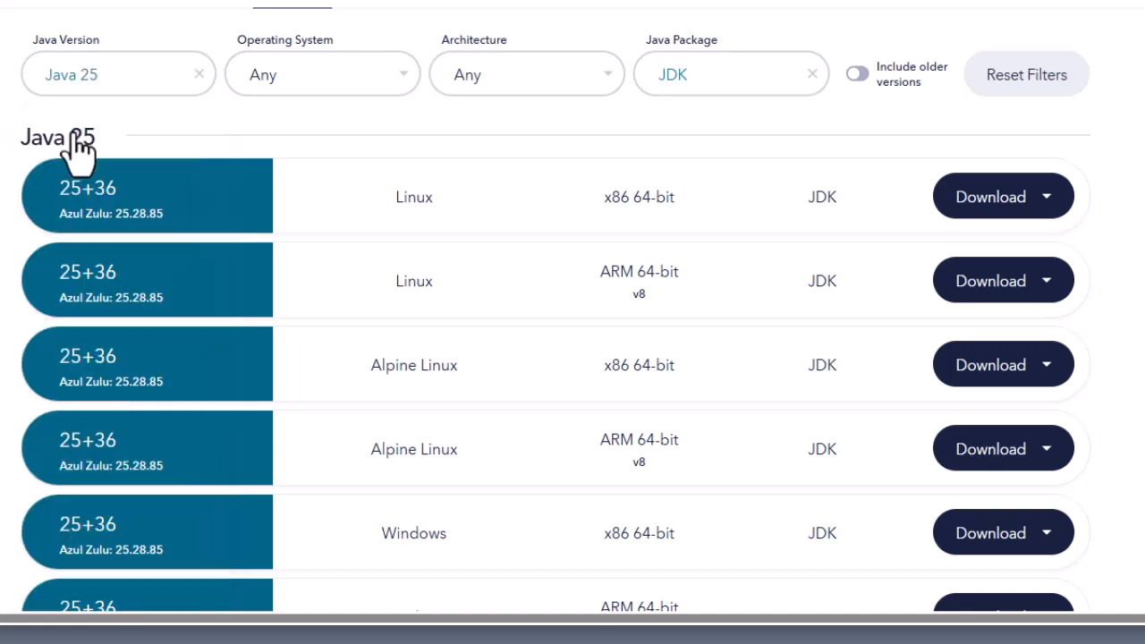
click(304, 96)
scroll(312, 426, down, 3)
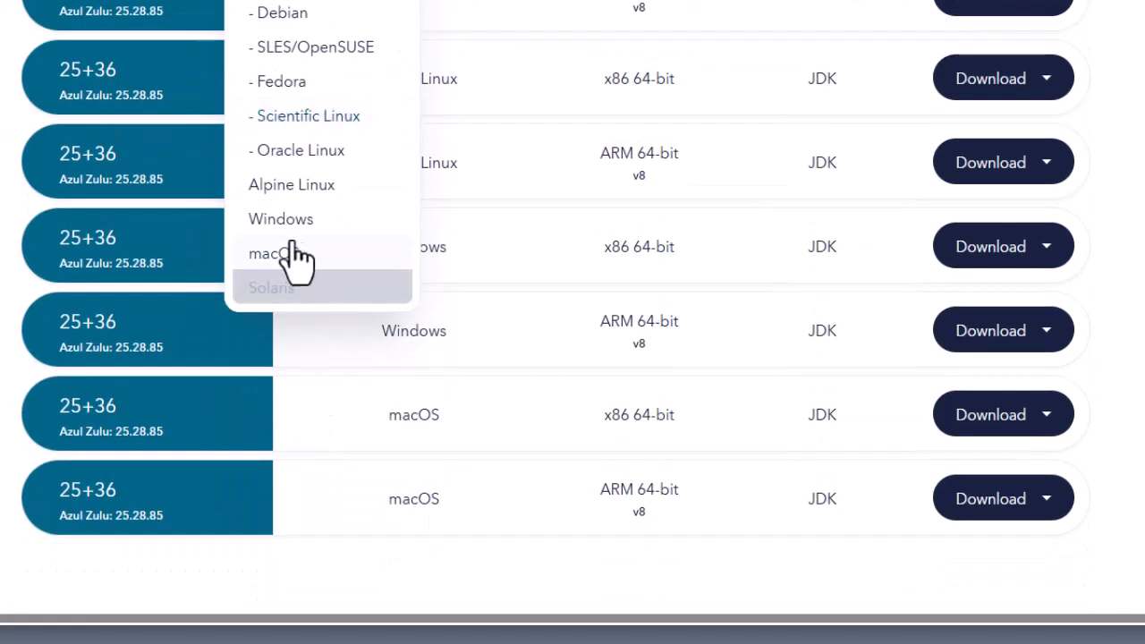
click(278, 222)
scroll(519, 197, up, 2)
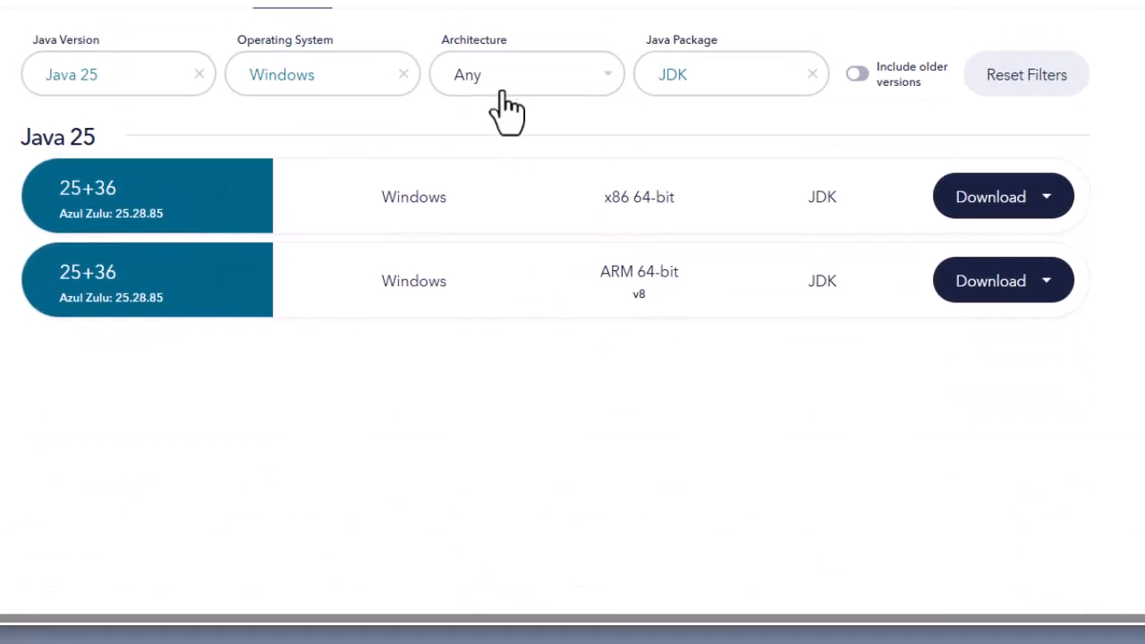
Set the build filters to the x86 64-bit architecture and the JDK FX Java package.
click(499, 83)
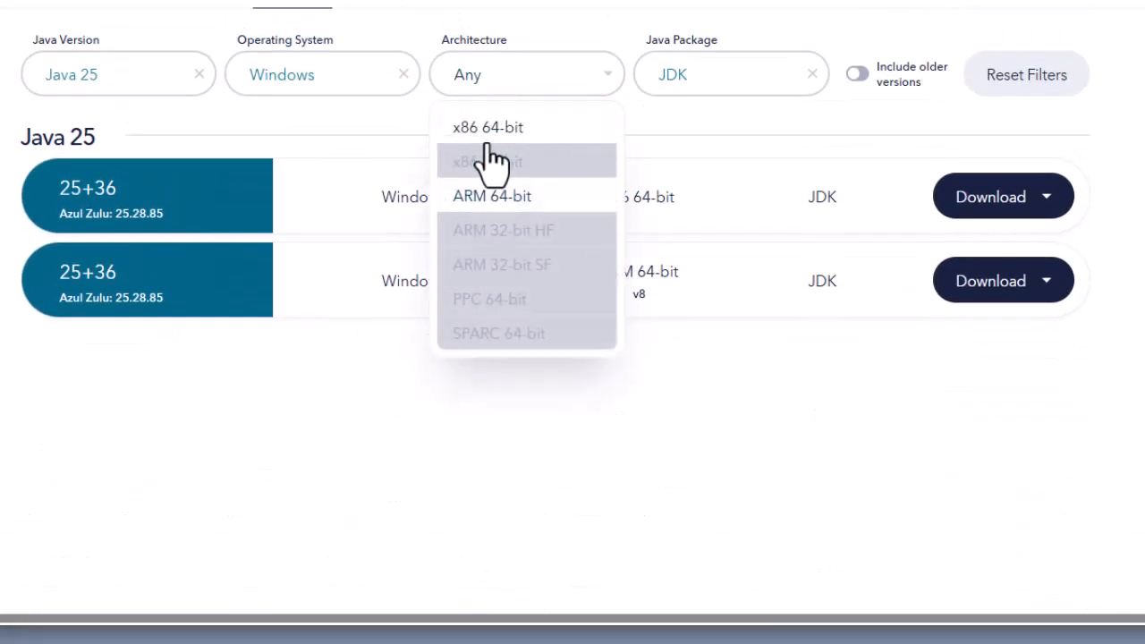
click(491, 130)
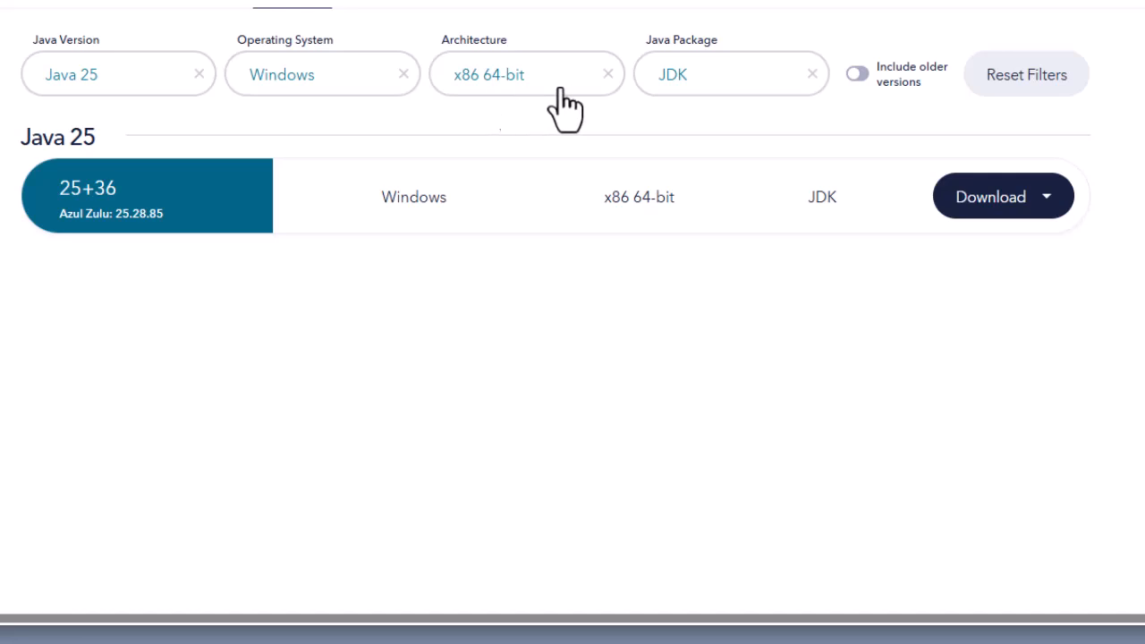
click(720, 78)
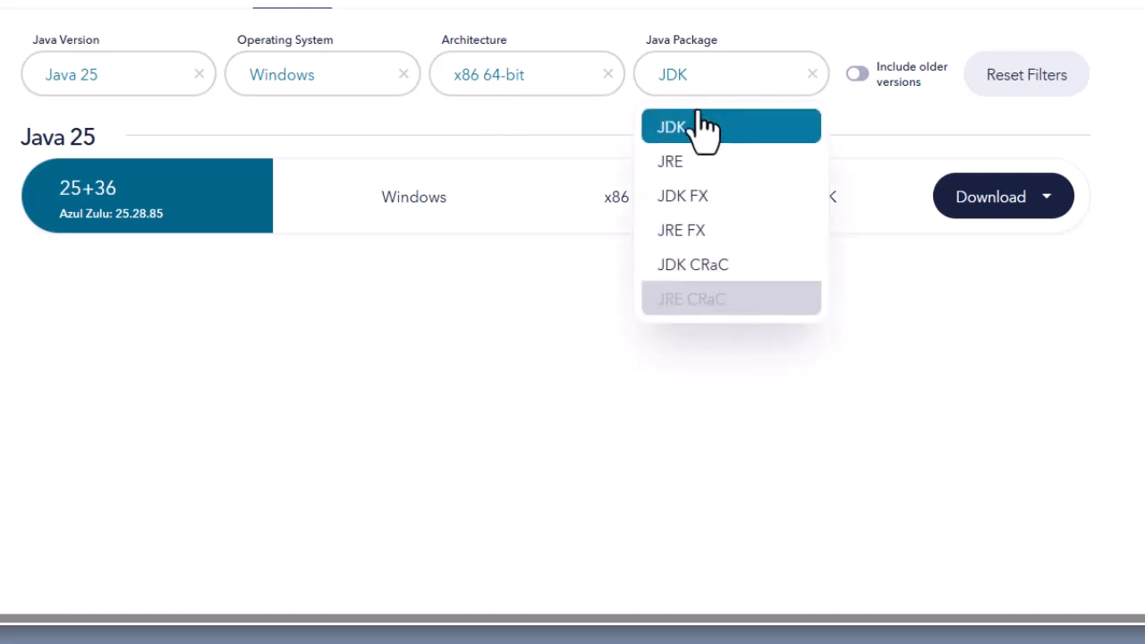
click(696, 199)
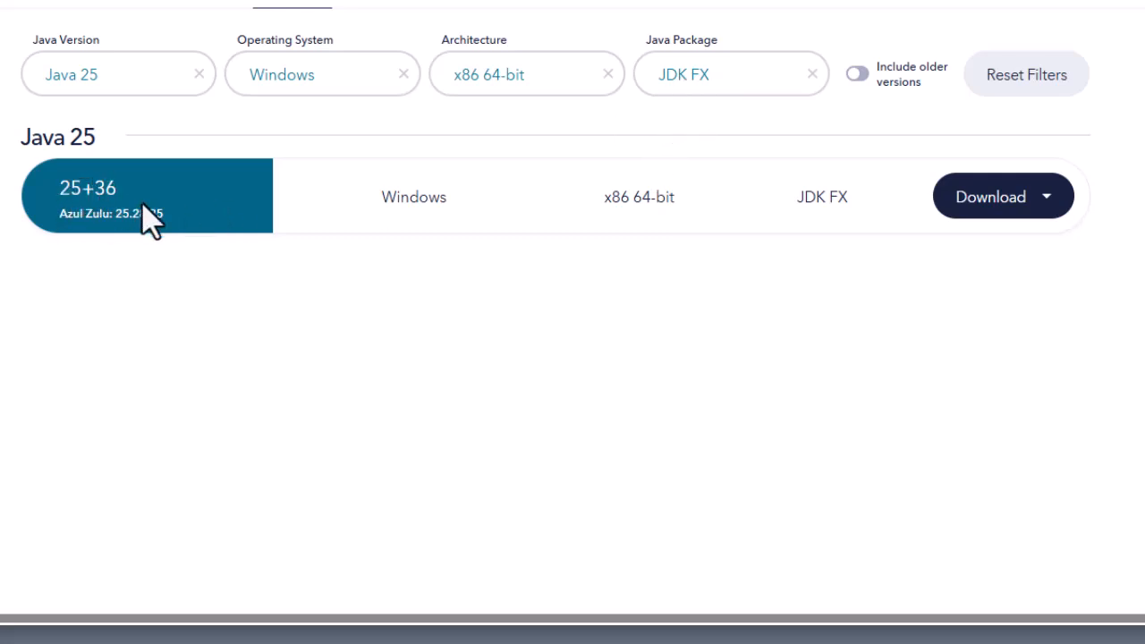
Download the filtered Java 25 JDK FX build as a .zip and check its download progress.
click(994, 198)
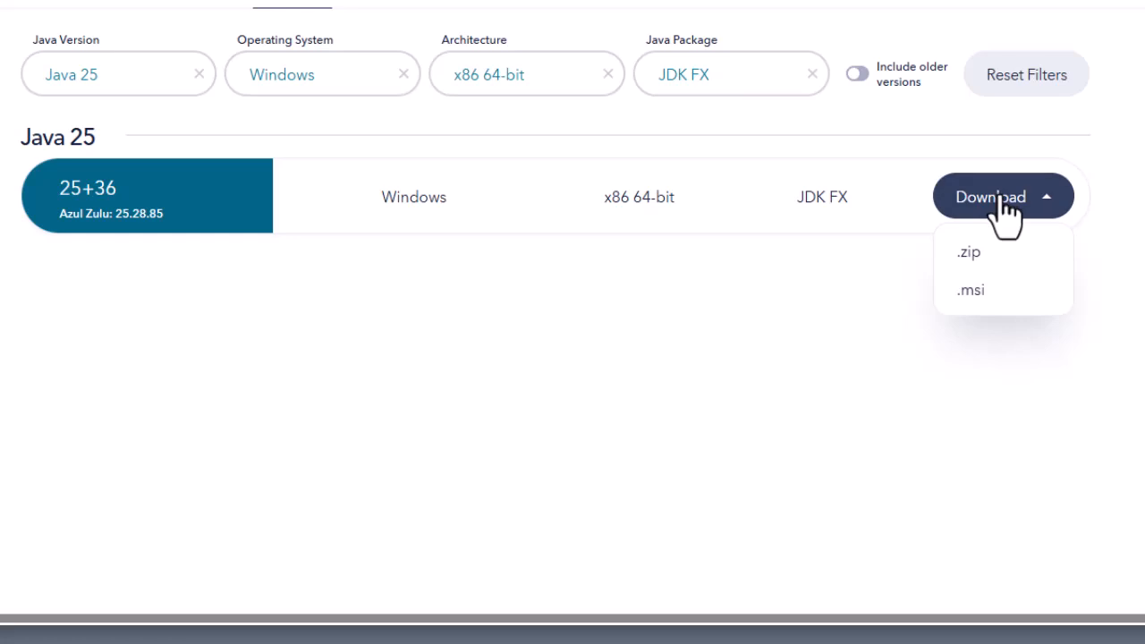
click(961, 255)
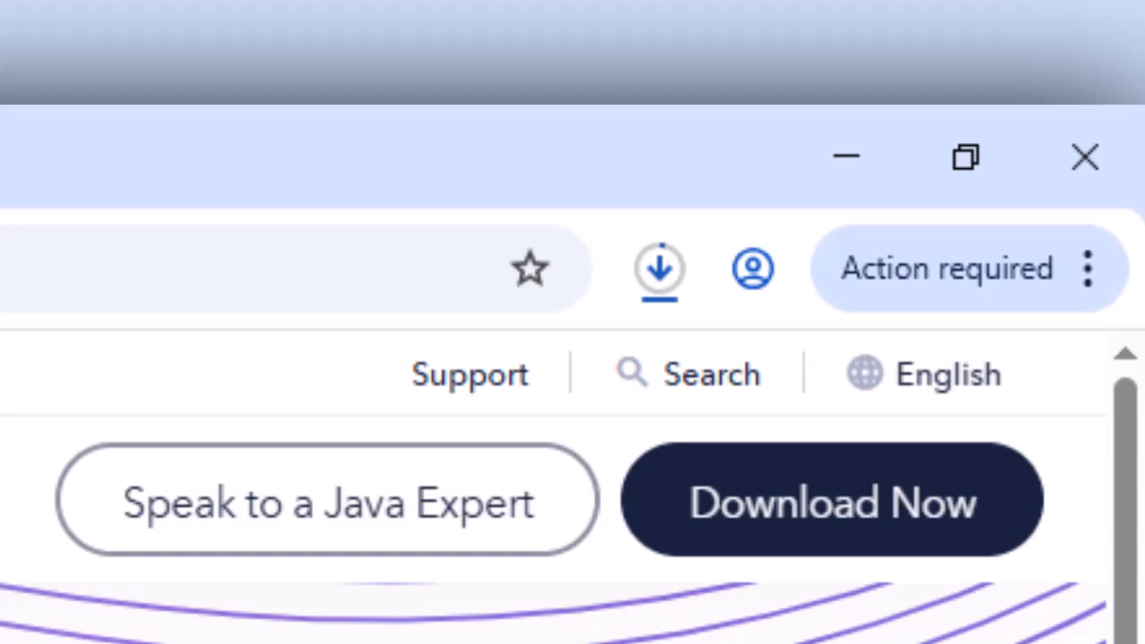
click(662, 270)
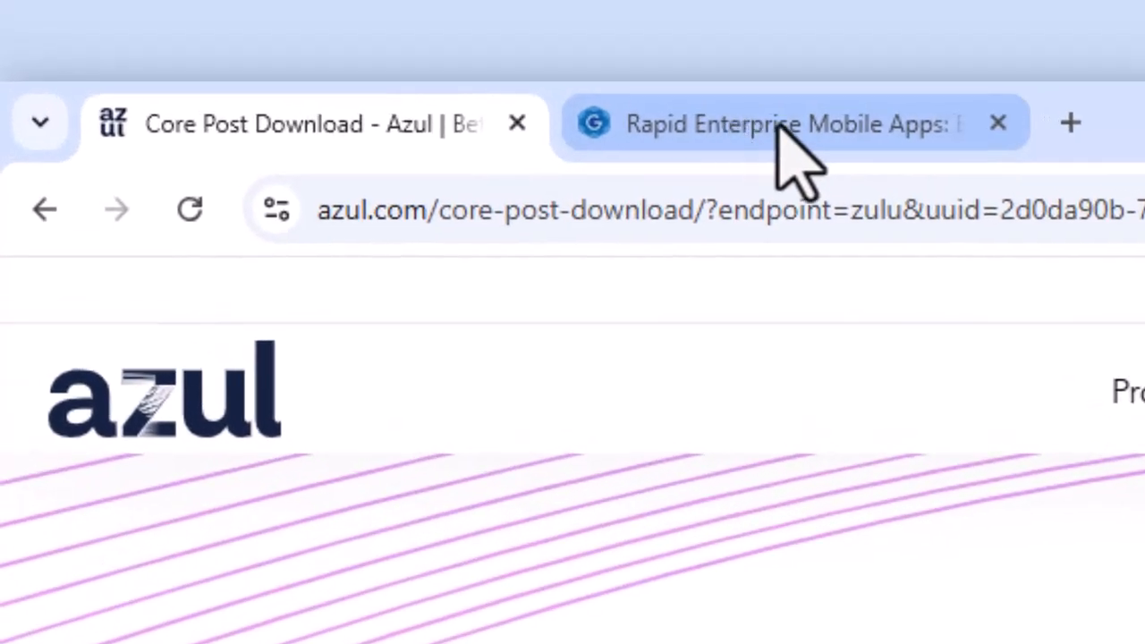
Switch to the Gluon website and open its Scene Builder product page.
click(735, 129)
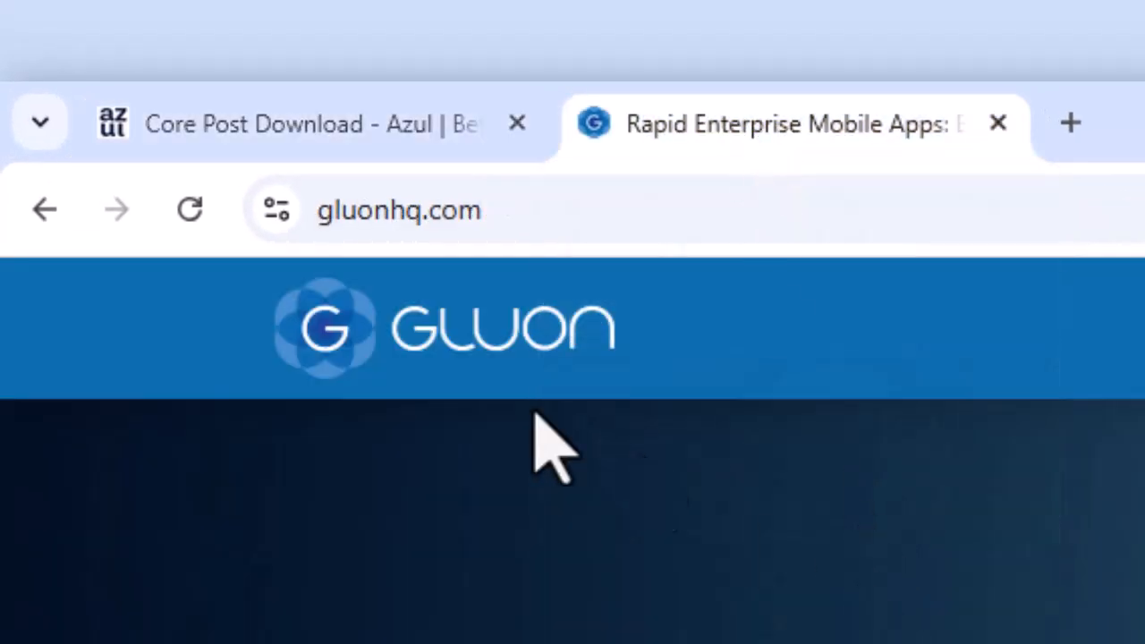
click(513, 209)
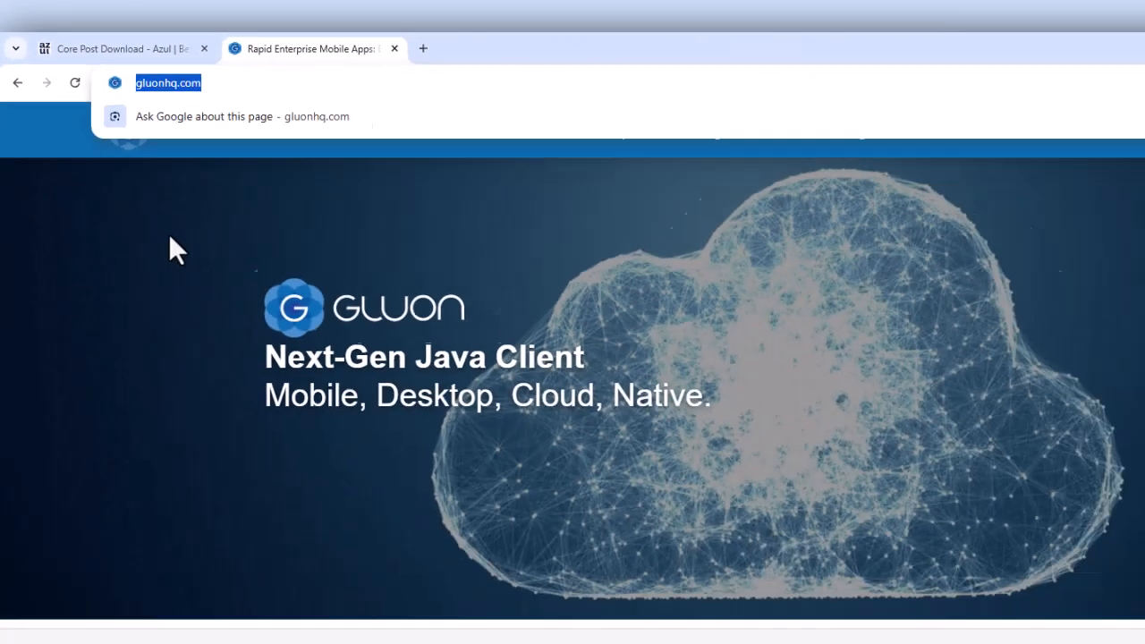
click(436, 541)
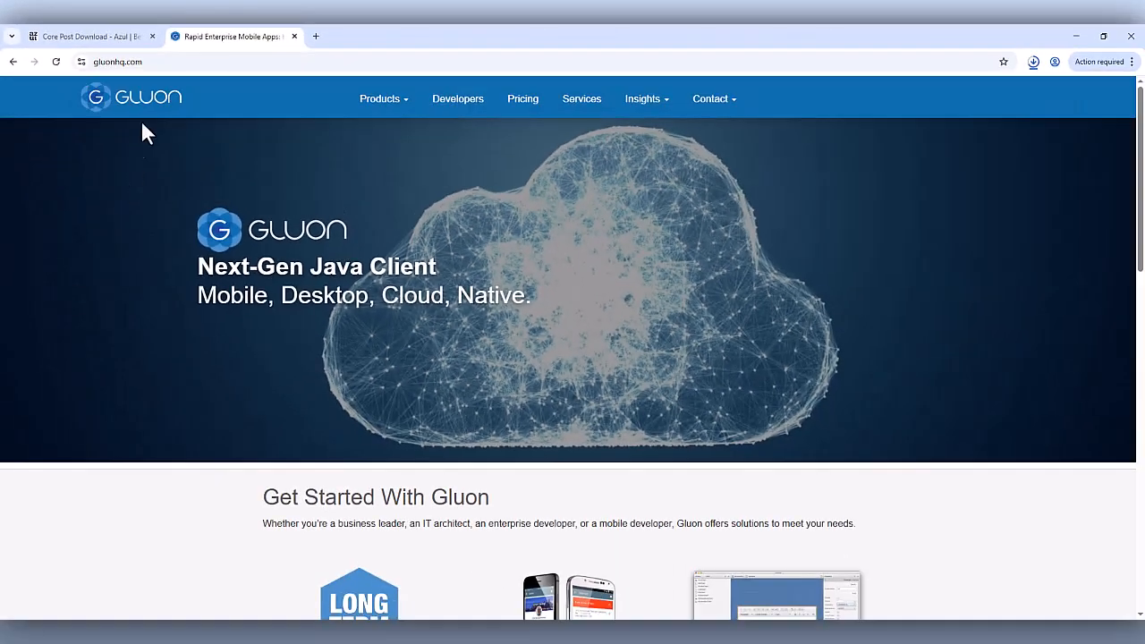
mouse_move(394, 103)
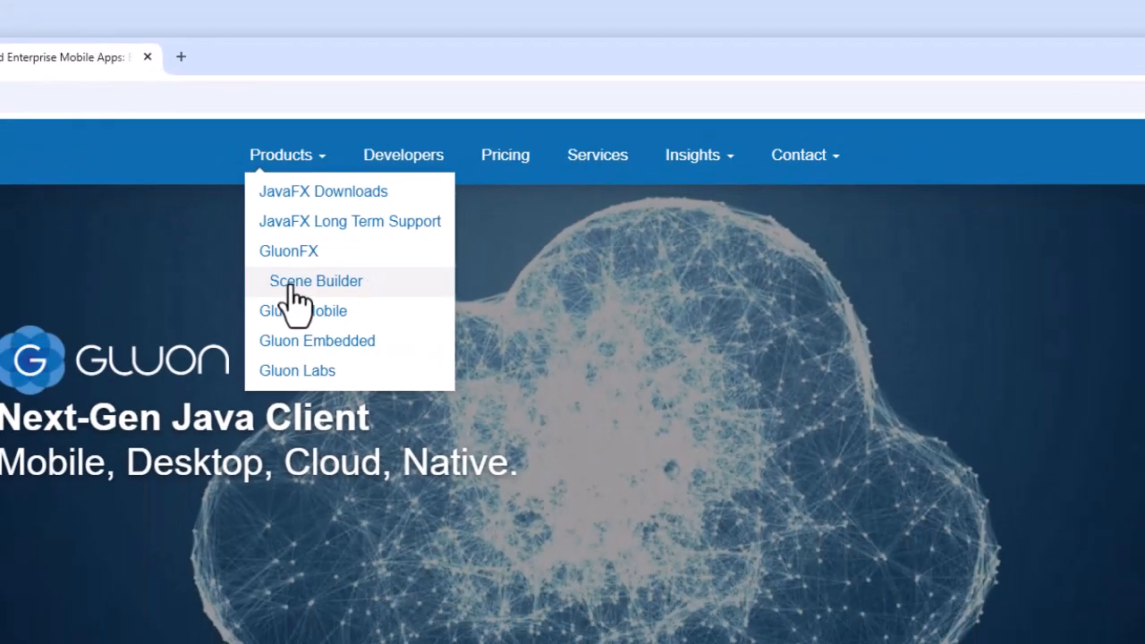
click(197, 390)
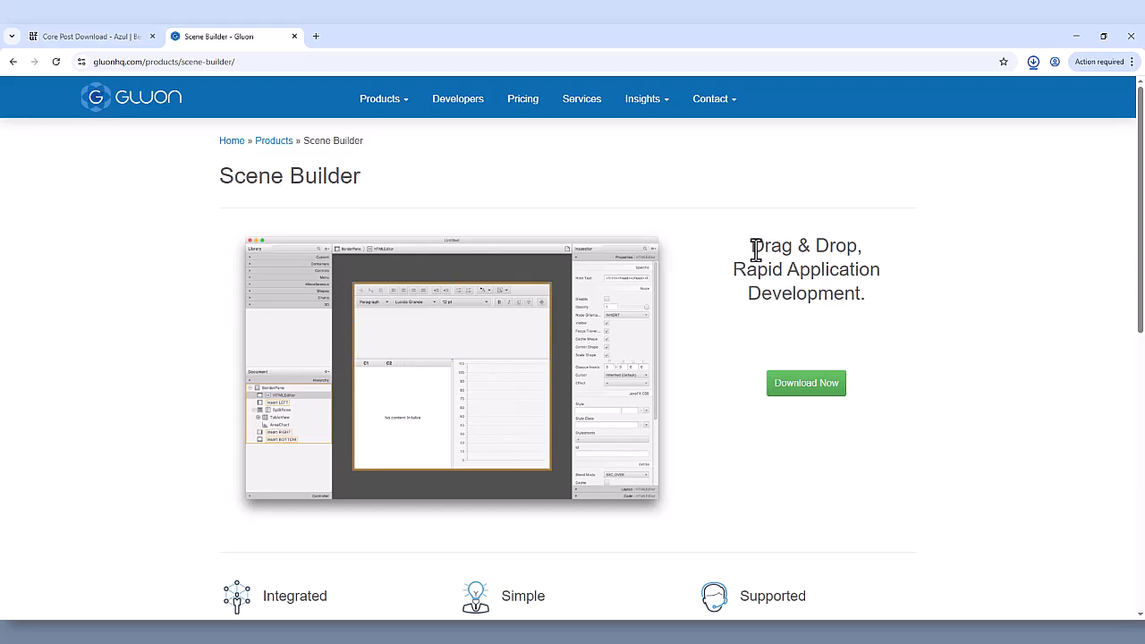
Download the Scene Builder Windows Installer and check its download progress.
drag(755, 250, 840, 250)
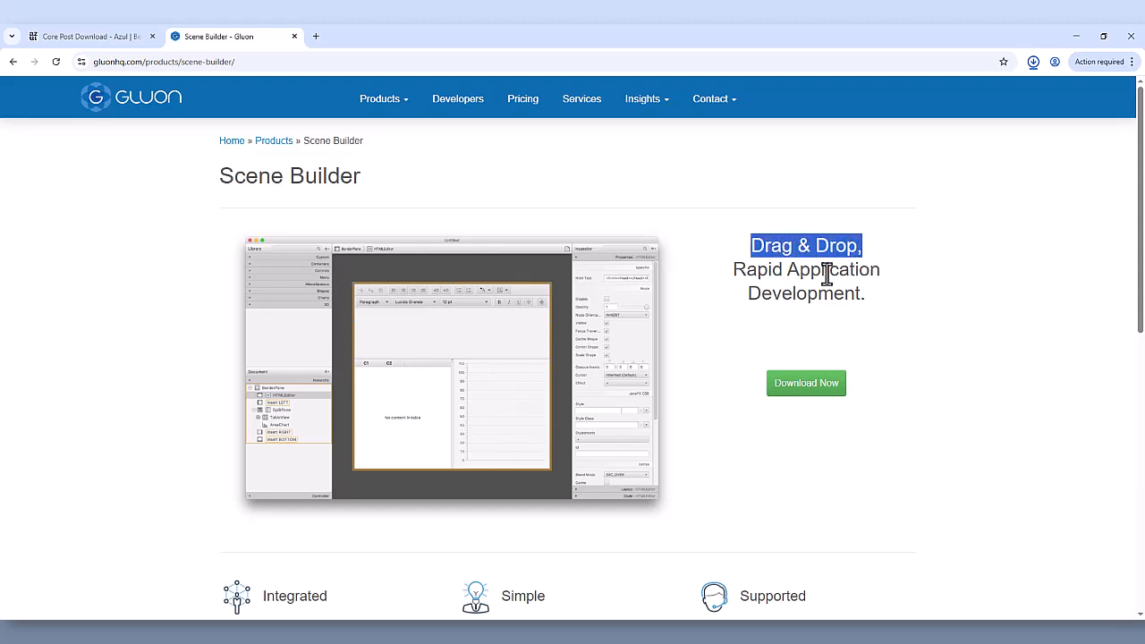
click(795, 288)
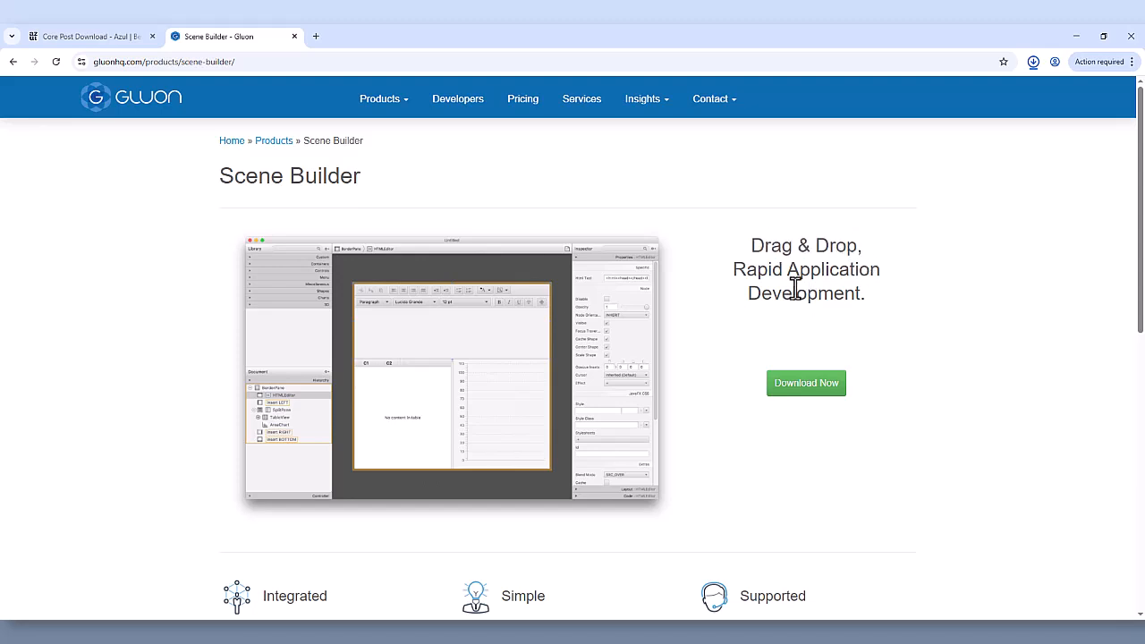
click(806, 384)
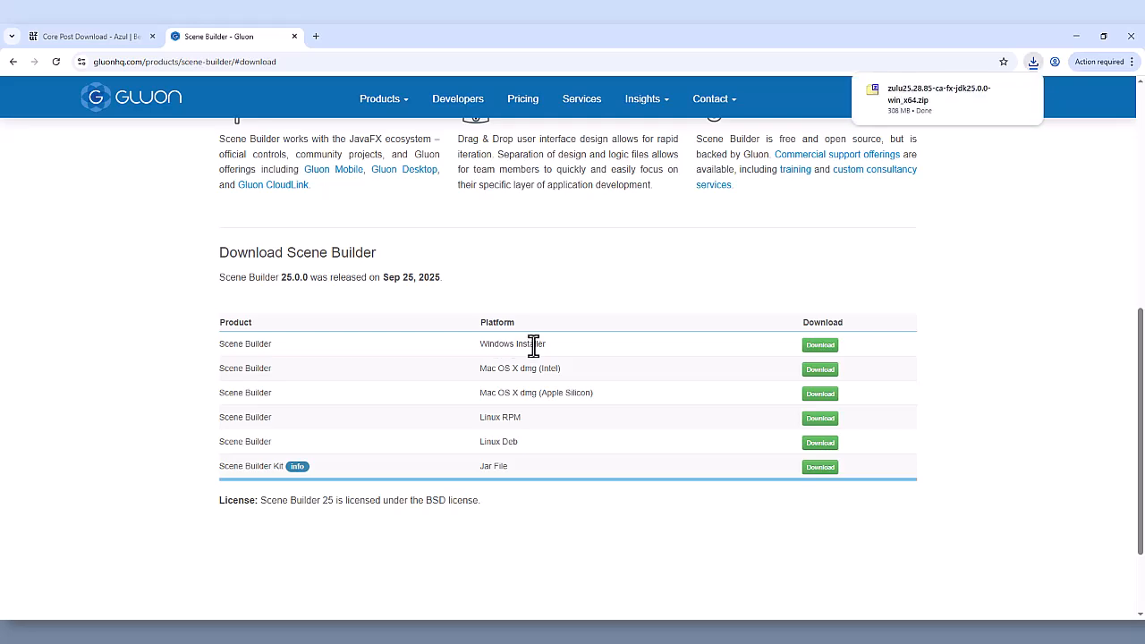
click(818, 349)
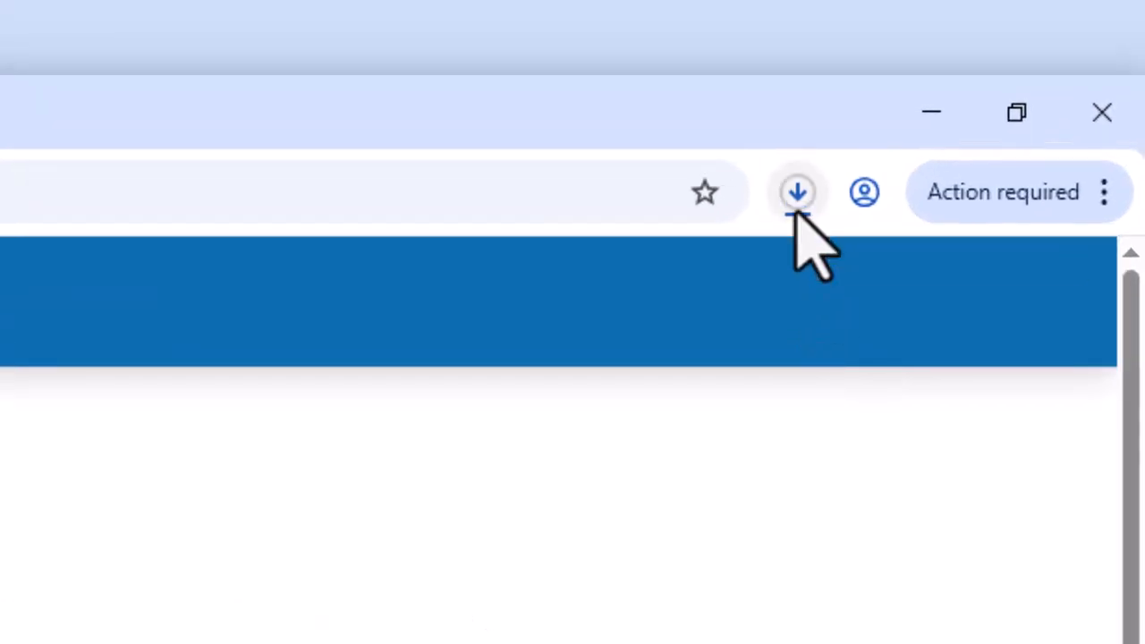
click(796, 195)
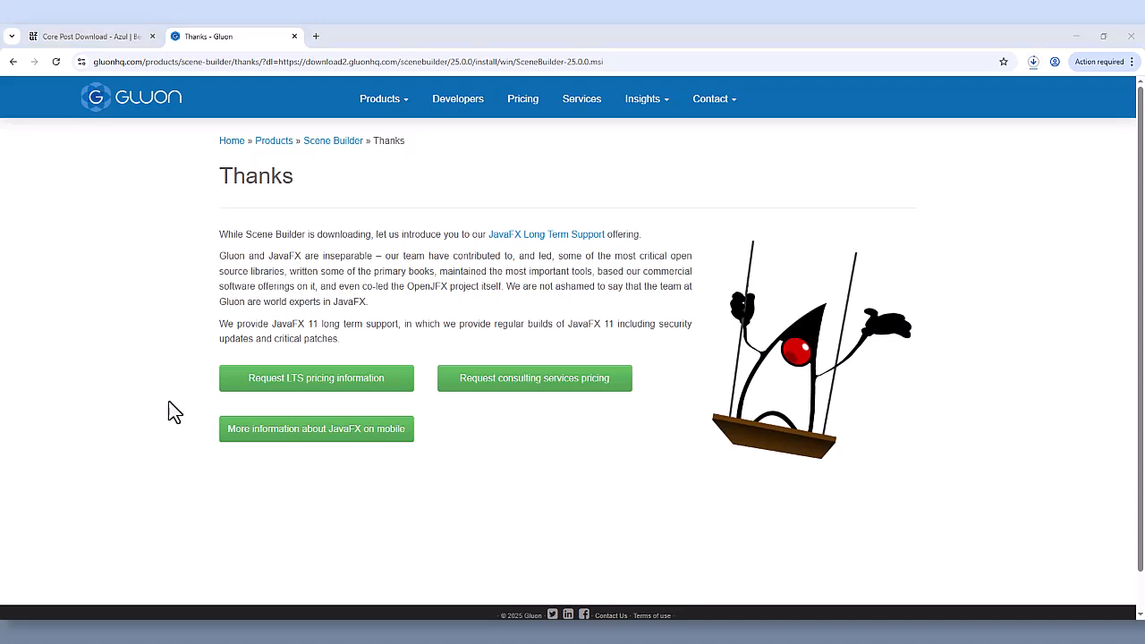
Open the Downloads folder in File Explorer and widen the Name column to show the full Zulu archive name.
key(super+e)
click(324, 269)
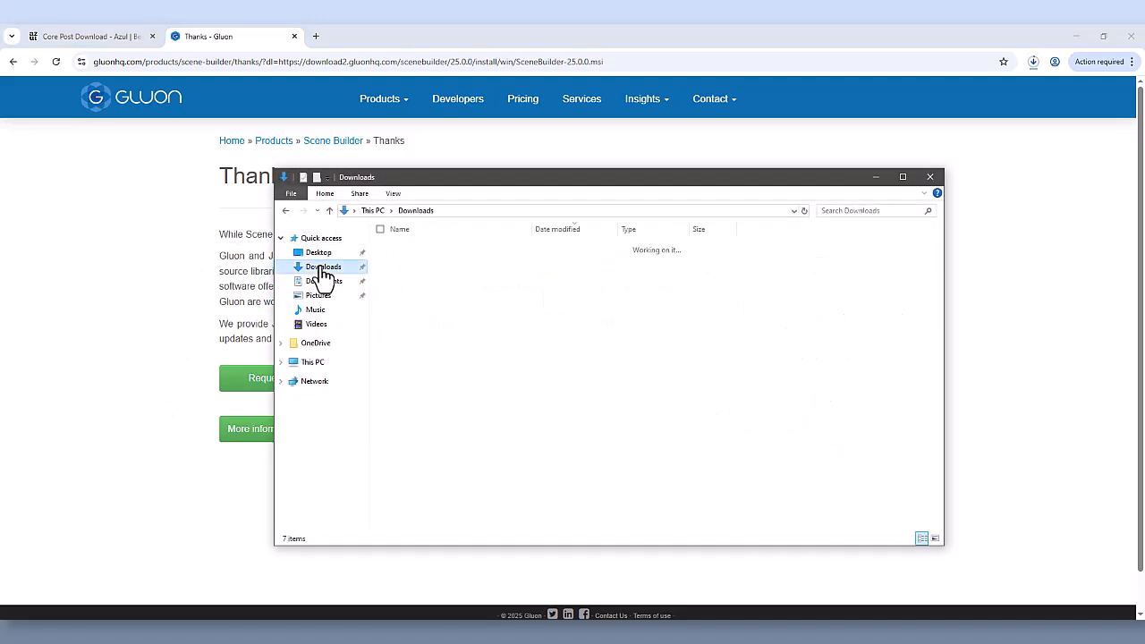
click(456, 277)
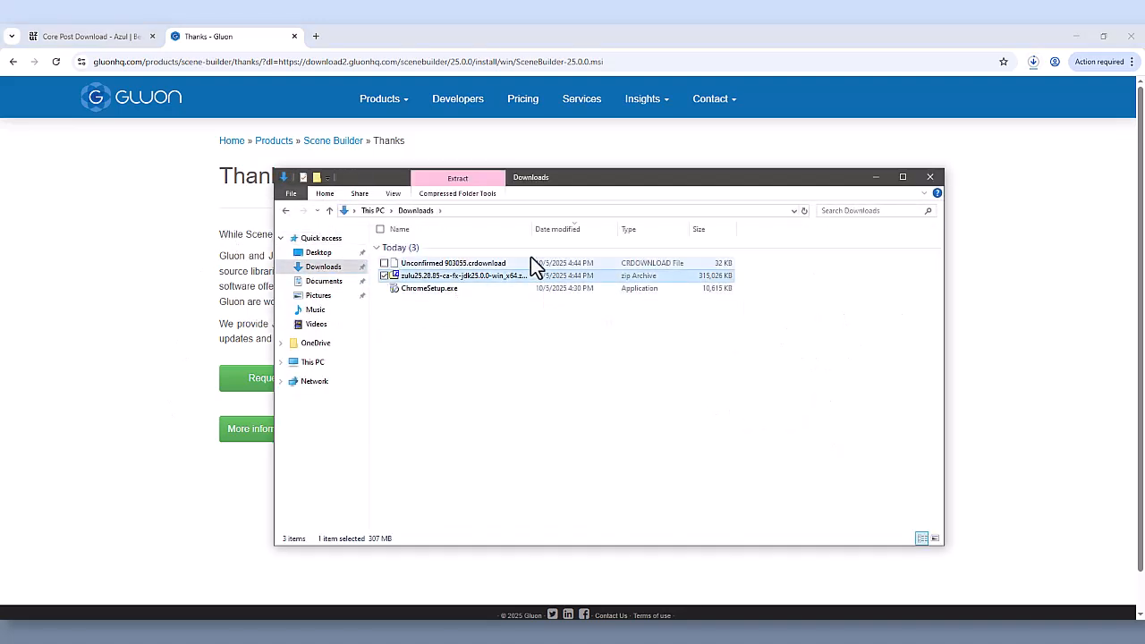
drag(532, 230, 605, 231)
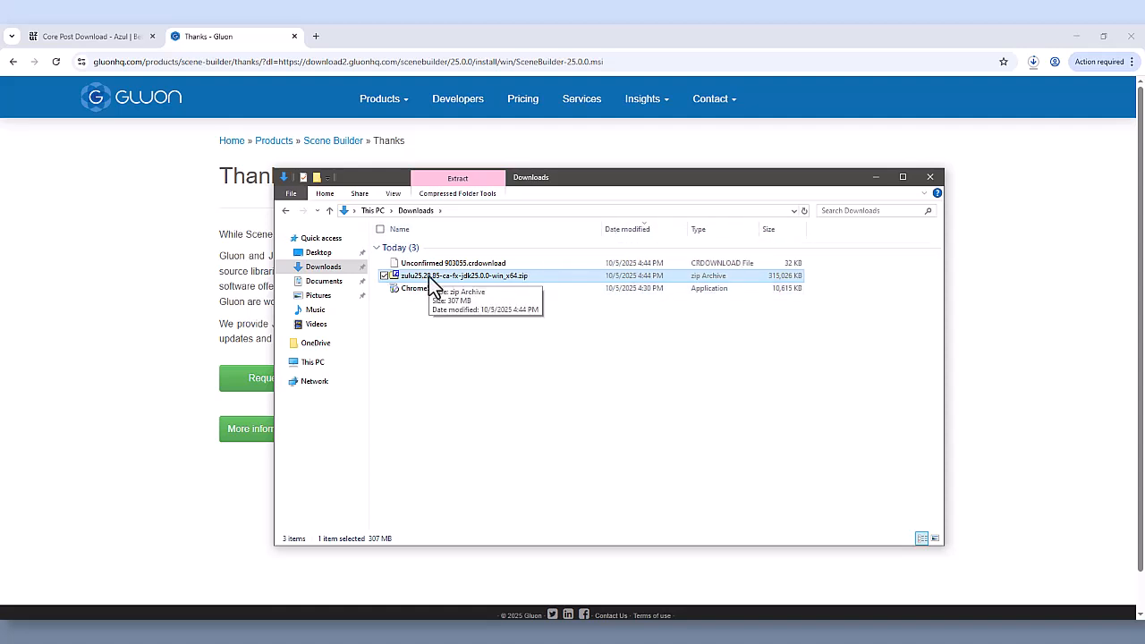
Extract zulu25.28.85-ca-fx-jdk25.0.0-win_x64.zip into a folder of the same name in Downloads.
right_click(429, 276)
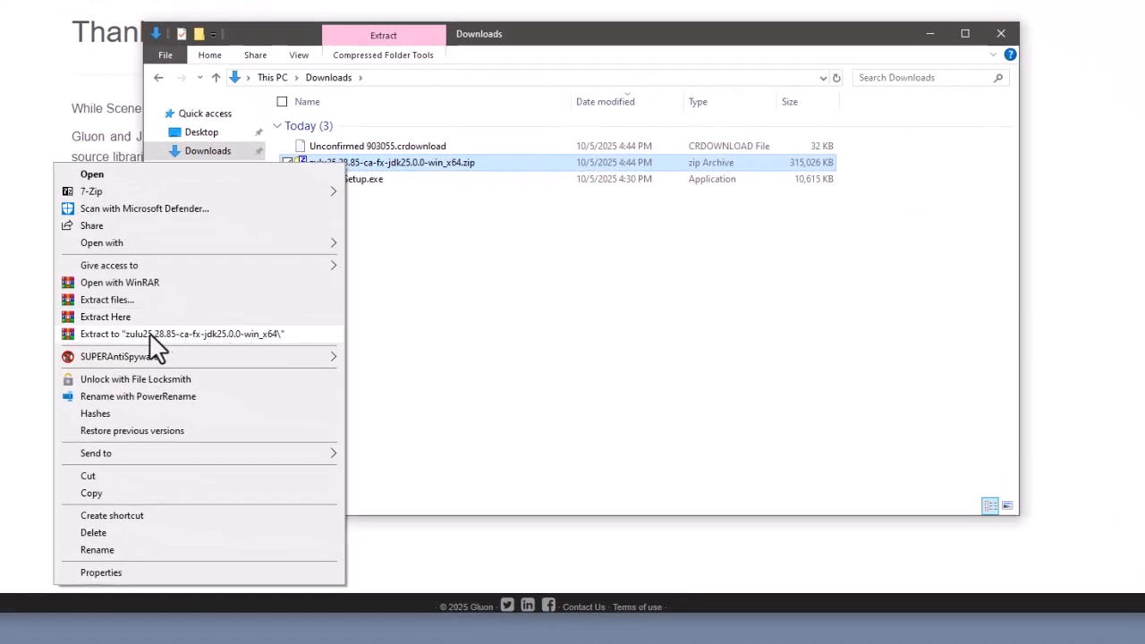
click(141, 337)
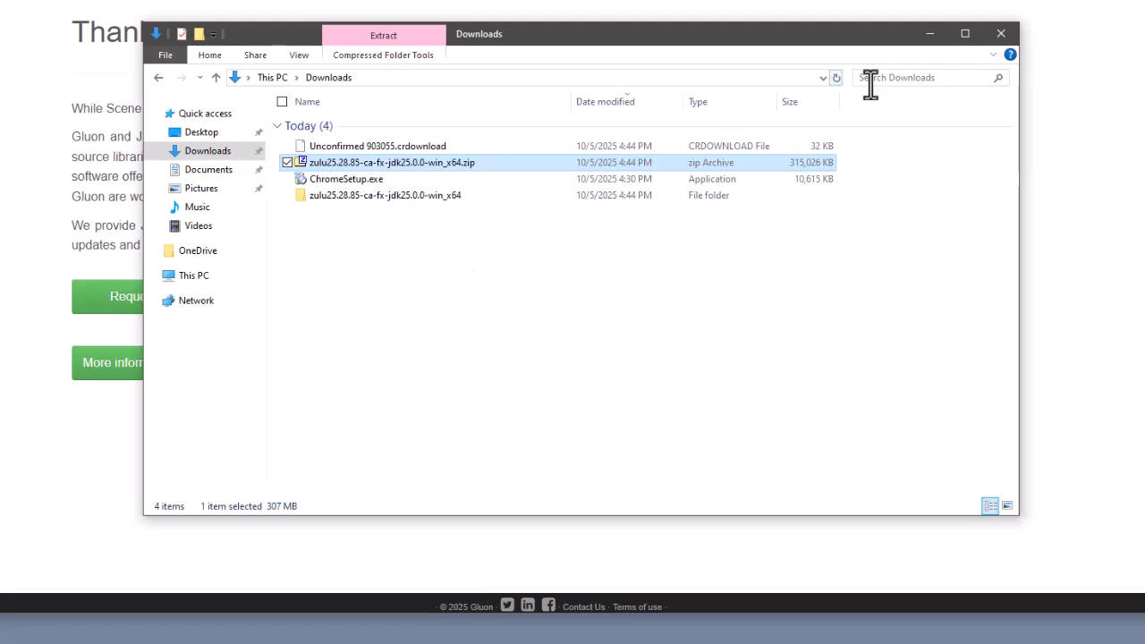
click(454, 308)
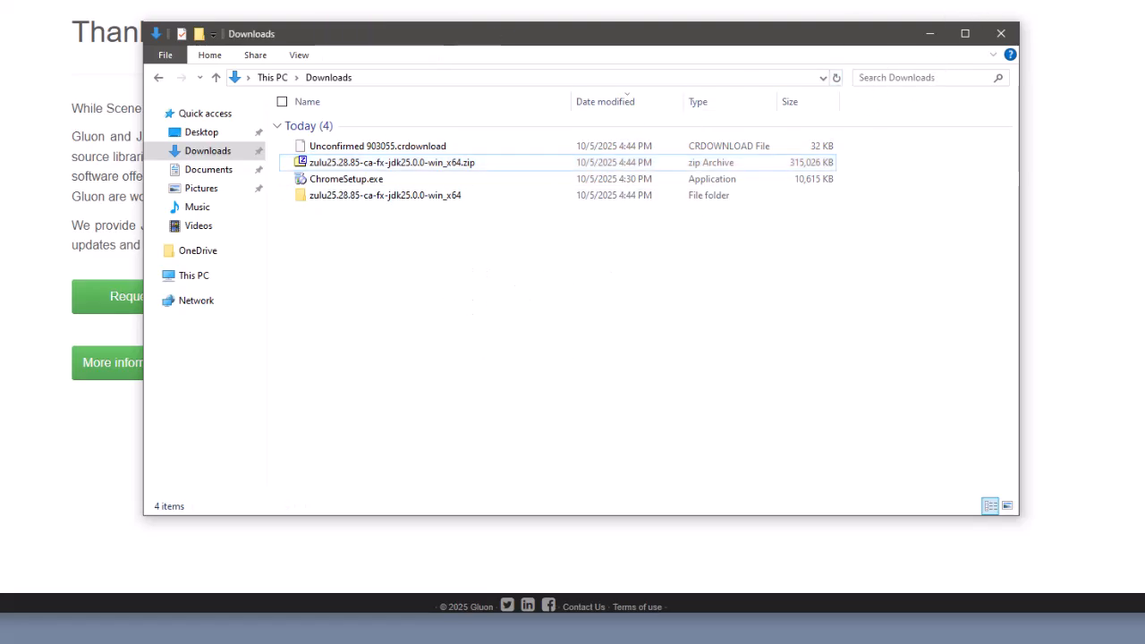
Check the progress of the SceneBuilder-25.0.0.msi download in the browser.
click(1033, 59)
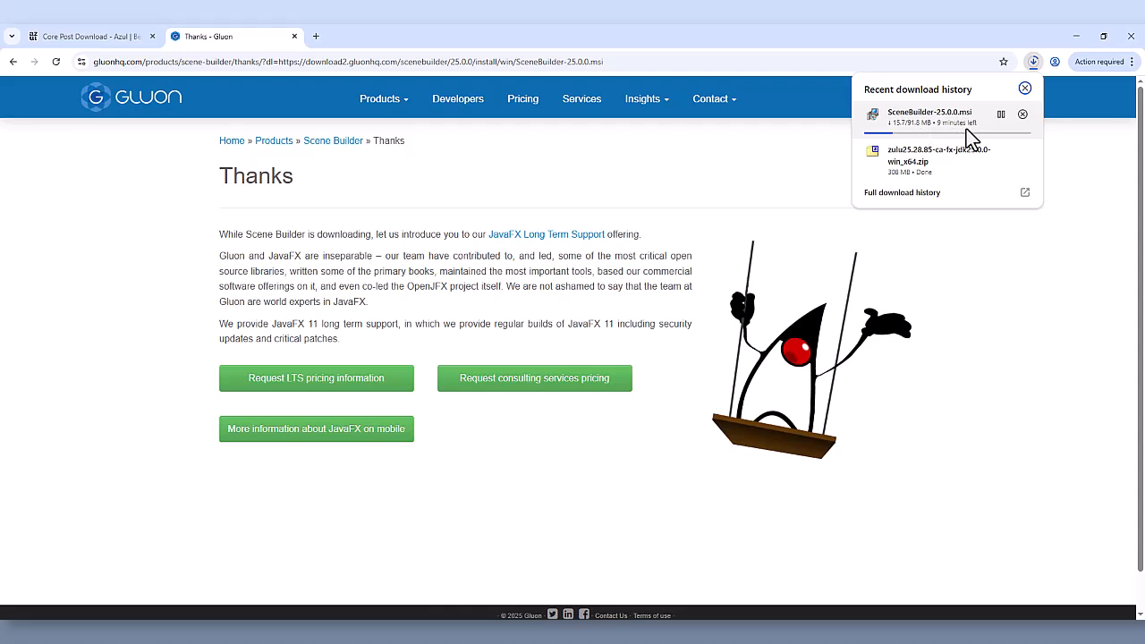
click(577, 183)
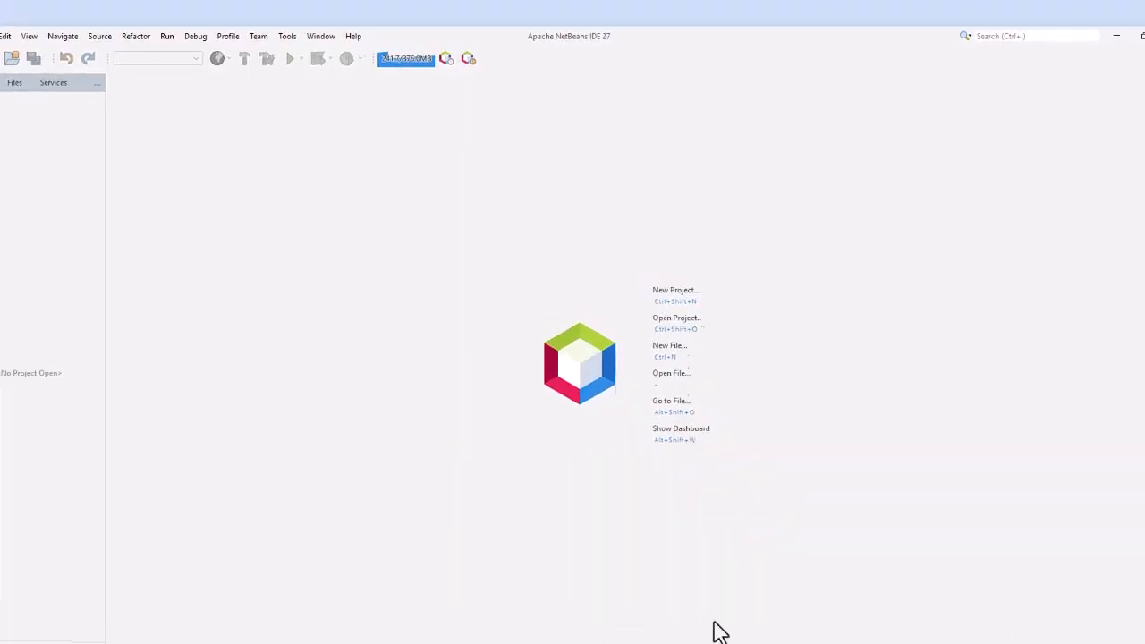
Switch to Apache NetBeans and start adding a Java Standard Edition platform in the Java Platform Manager.
click(81, 65)
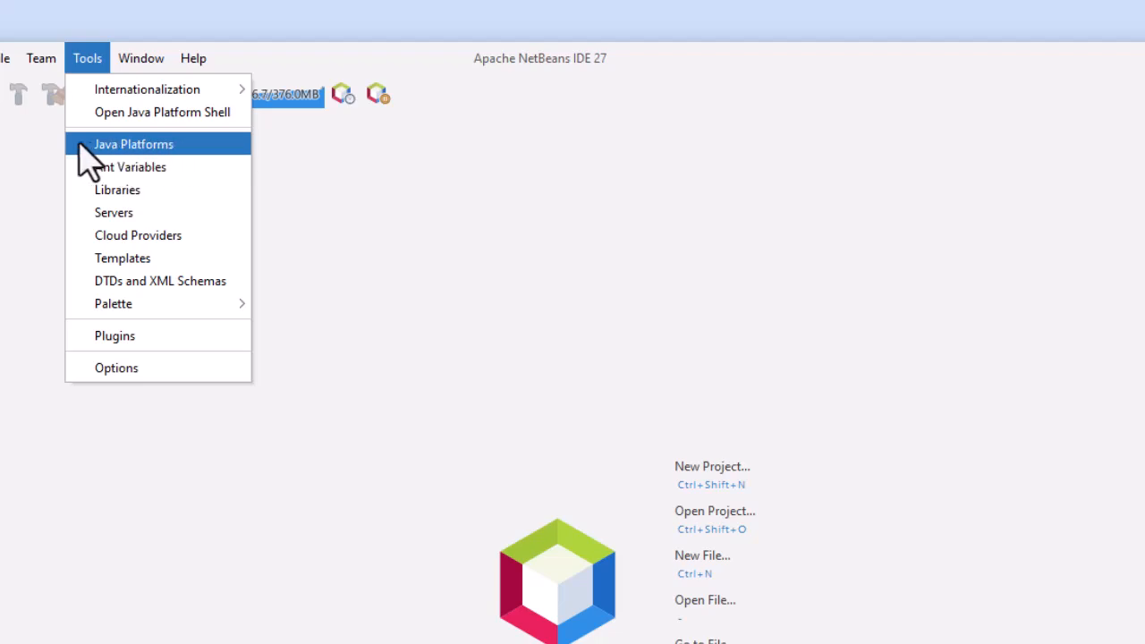
click(105, 148)
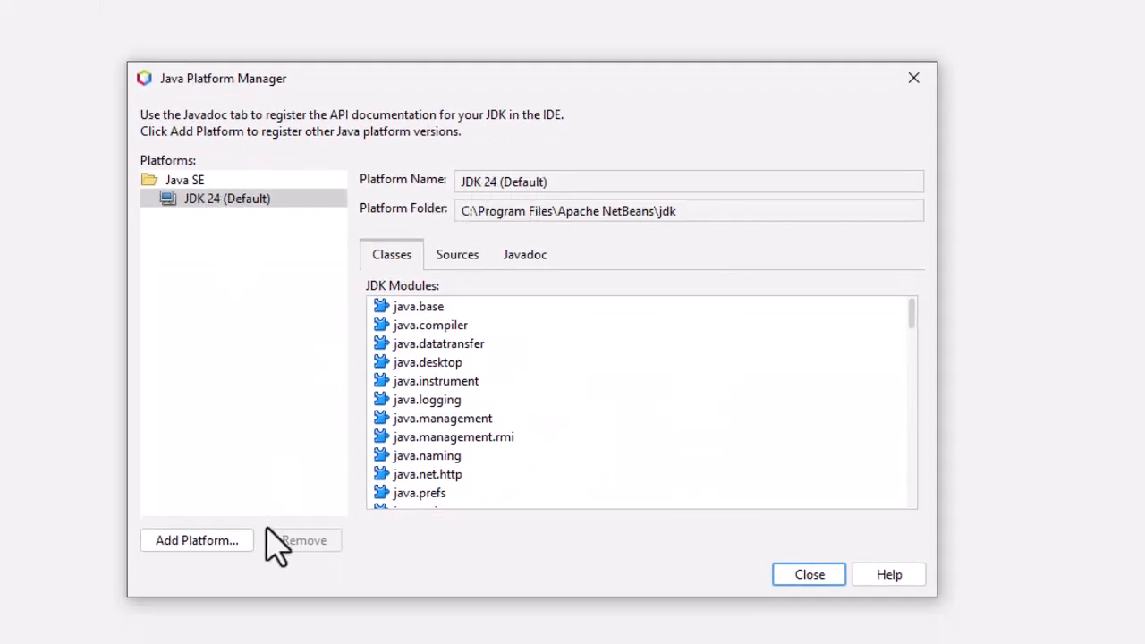
click(198, 540)
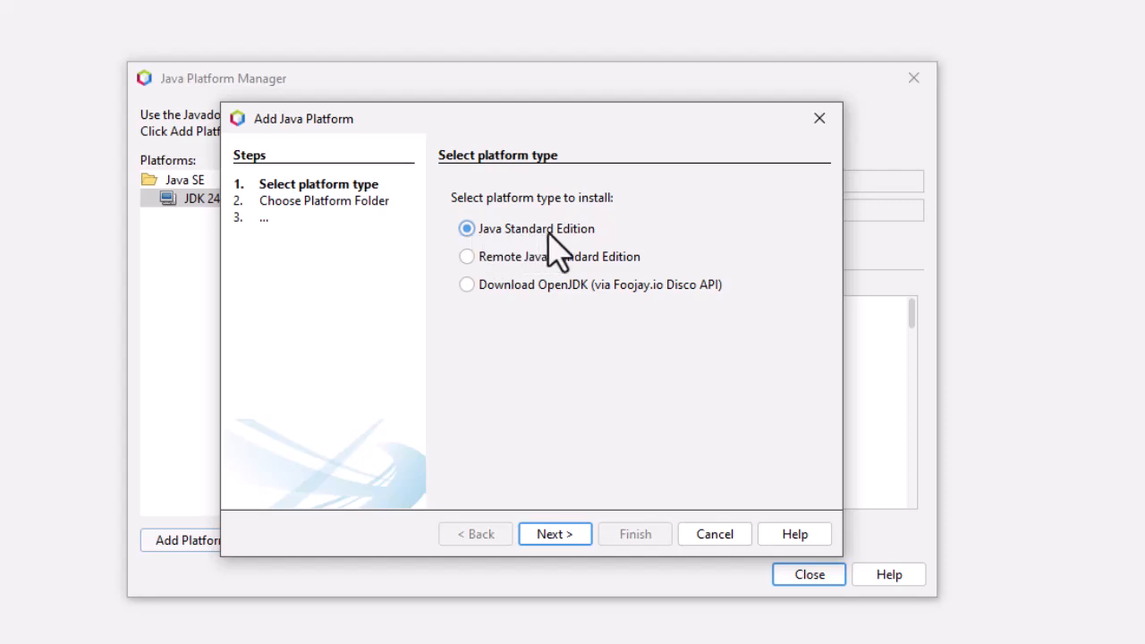
click(554, 534)
Choose the inner zulu25.28.85-ca-fx-jdk25.0.0-win_x64 folder inside the extracted folder in Downloads as the Java platform folder.
click(501, 348)
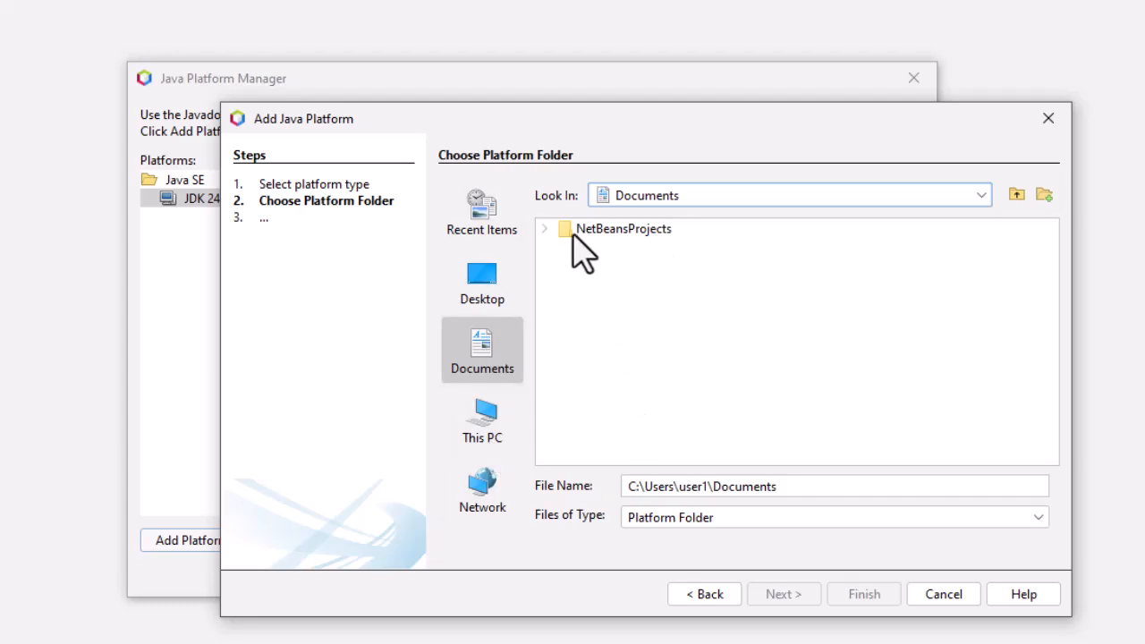
click(978, 195)
scroll(749, 289, up, 3)
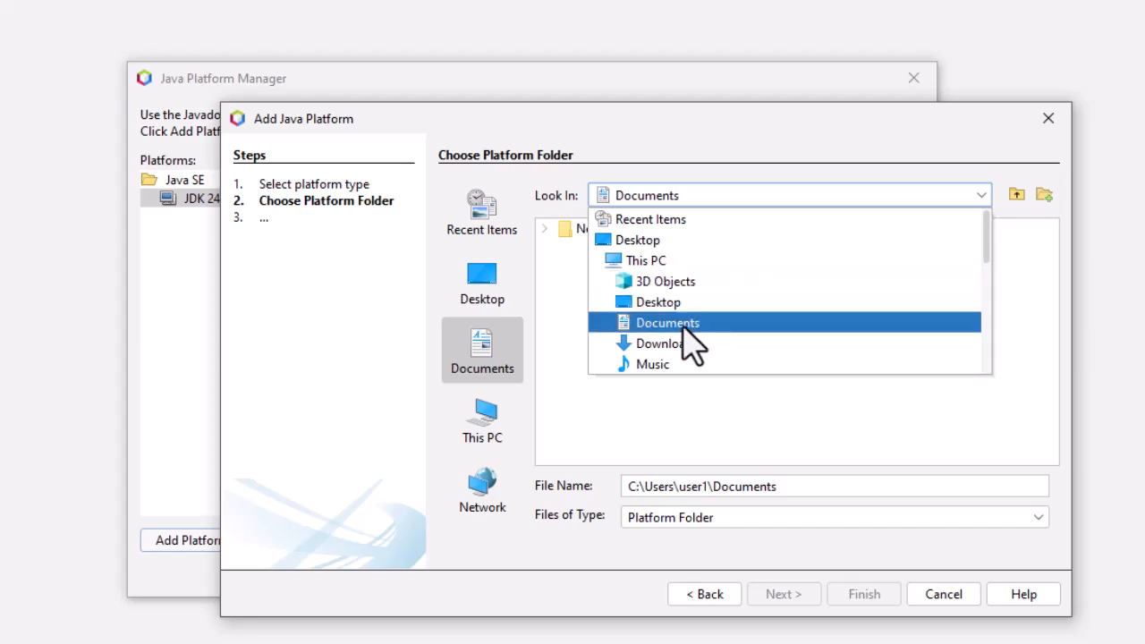
click(678, 345)
click(602, 230)
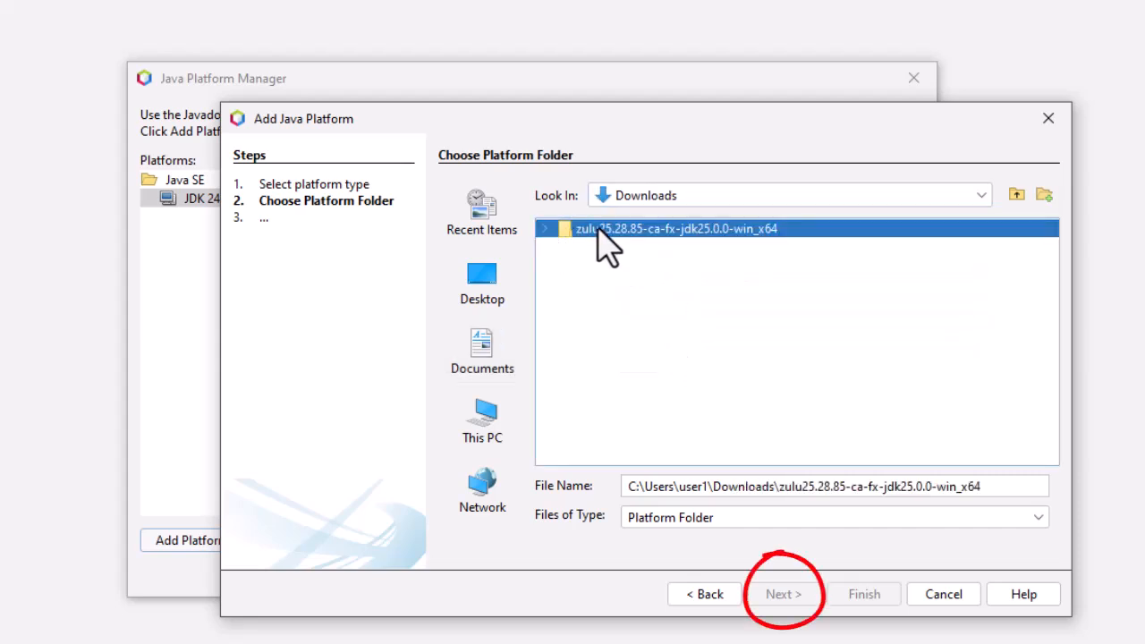
double_click(599, 229)
click(612, 234)
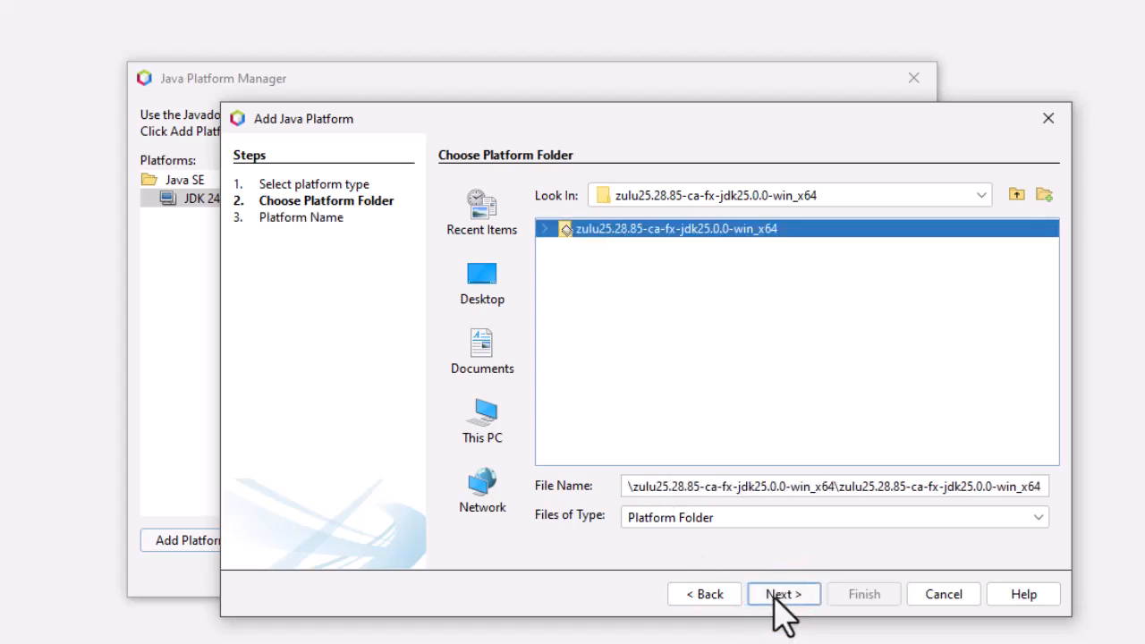
Register the platform under the name JDK 25 with its default sources and Javadoc, and close the Java Platform Manager.
click(779, 595)
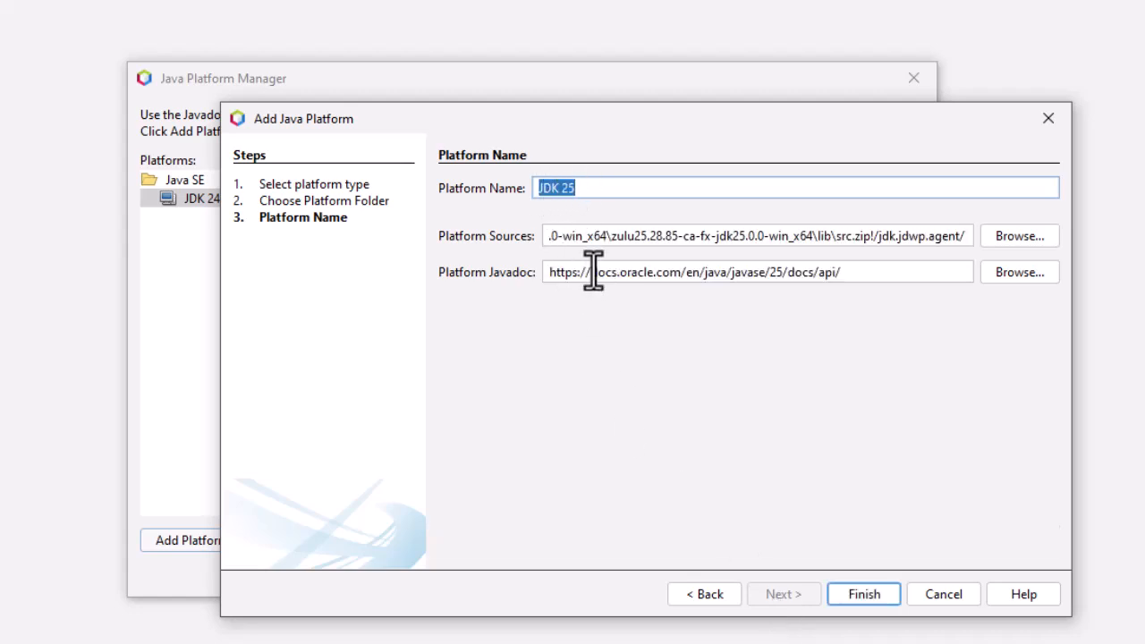
click(862, 595)
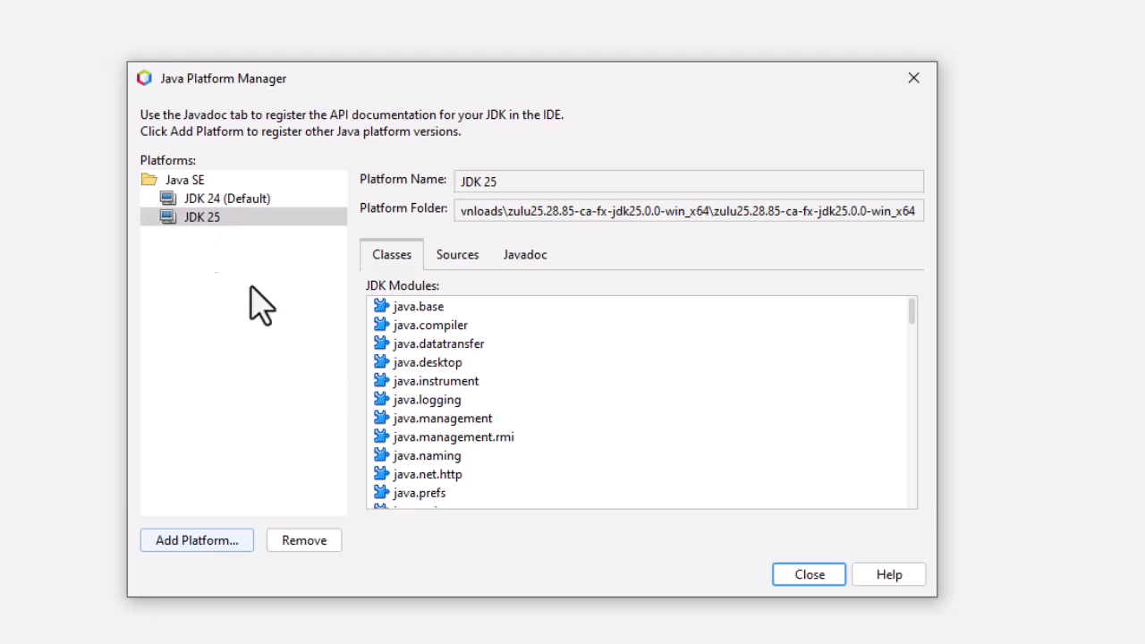
click(810, 574)
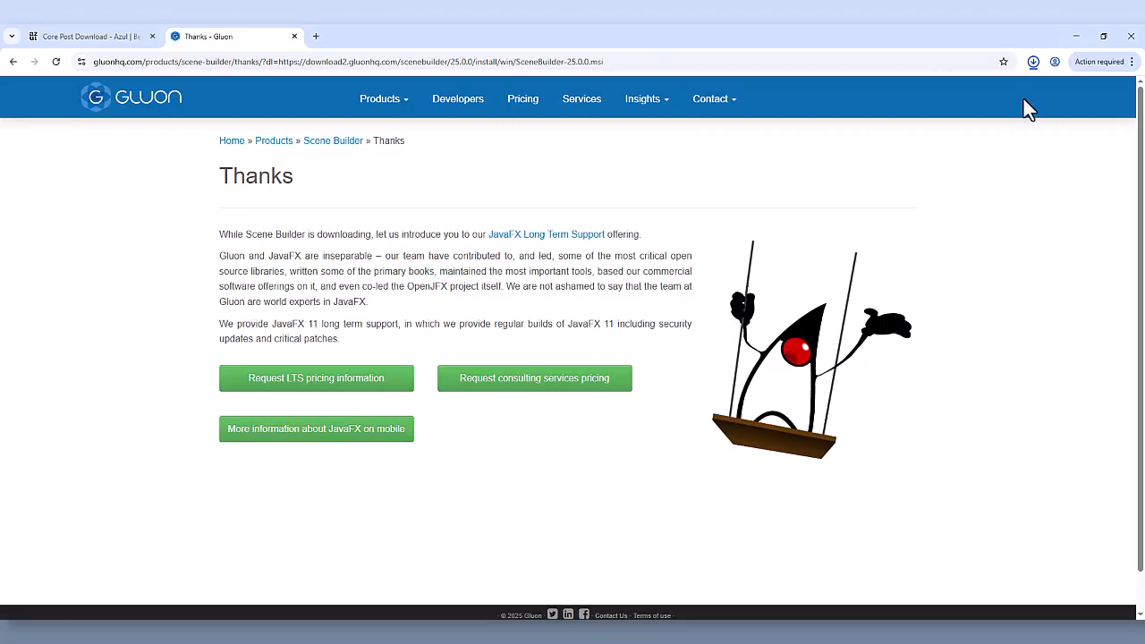
Launch SceneBuilder-25.0.0.msi from the Downloads folder and allow it to run anyway past Microsoft Defender SmartScreen.
click(1032, 63)
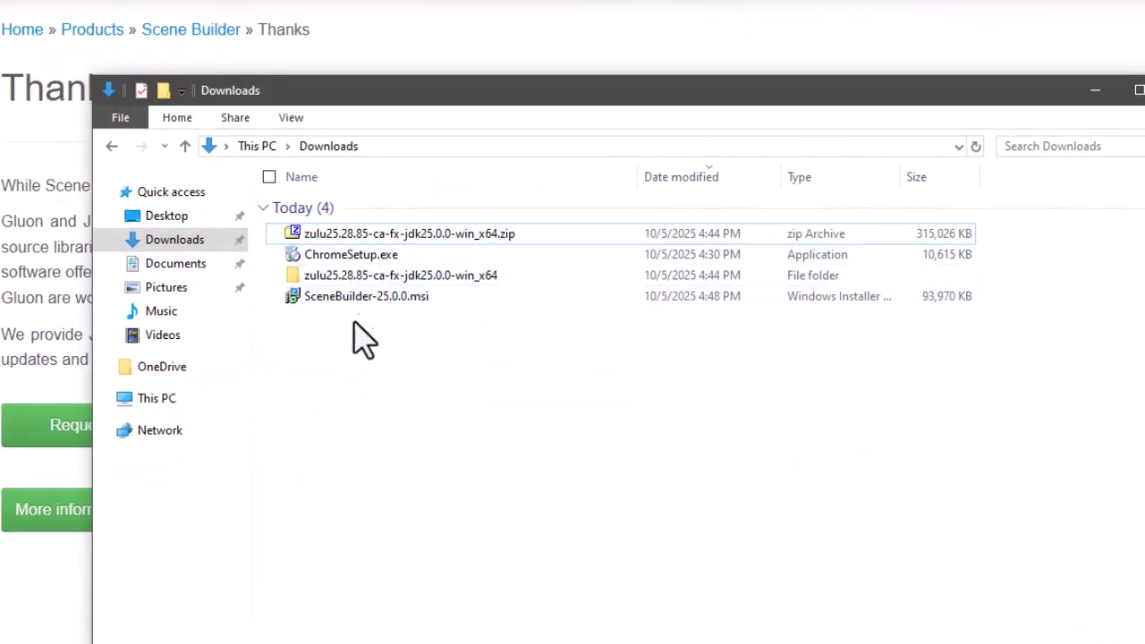
double_click(365, 301)
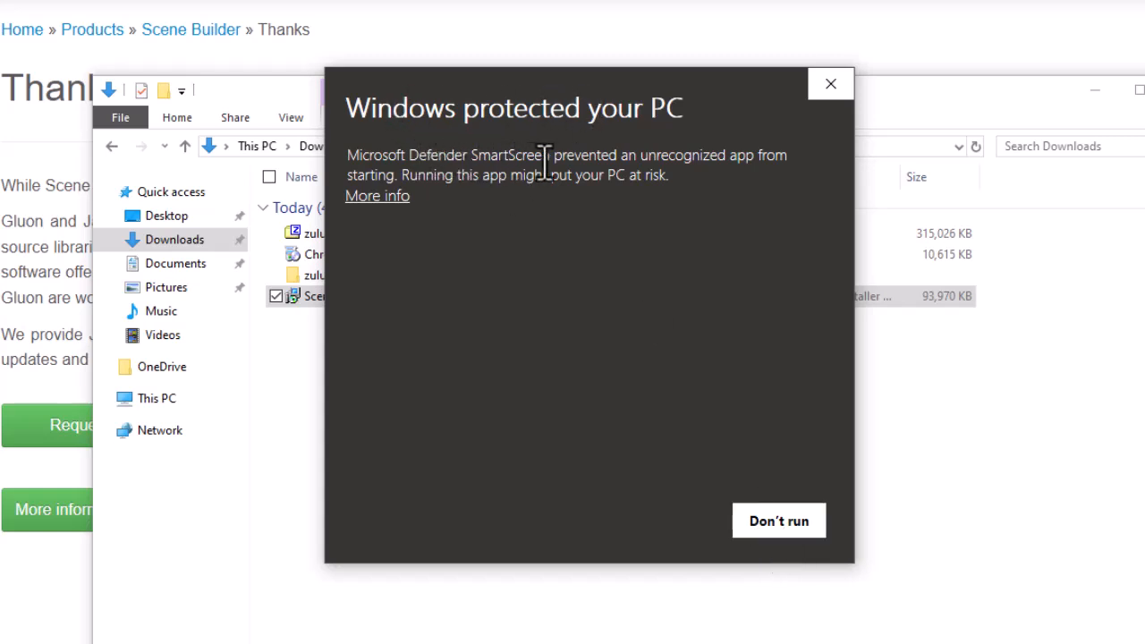
click(393, 197)
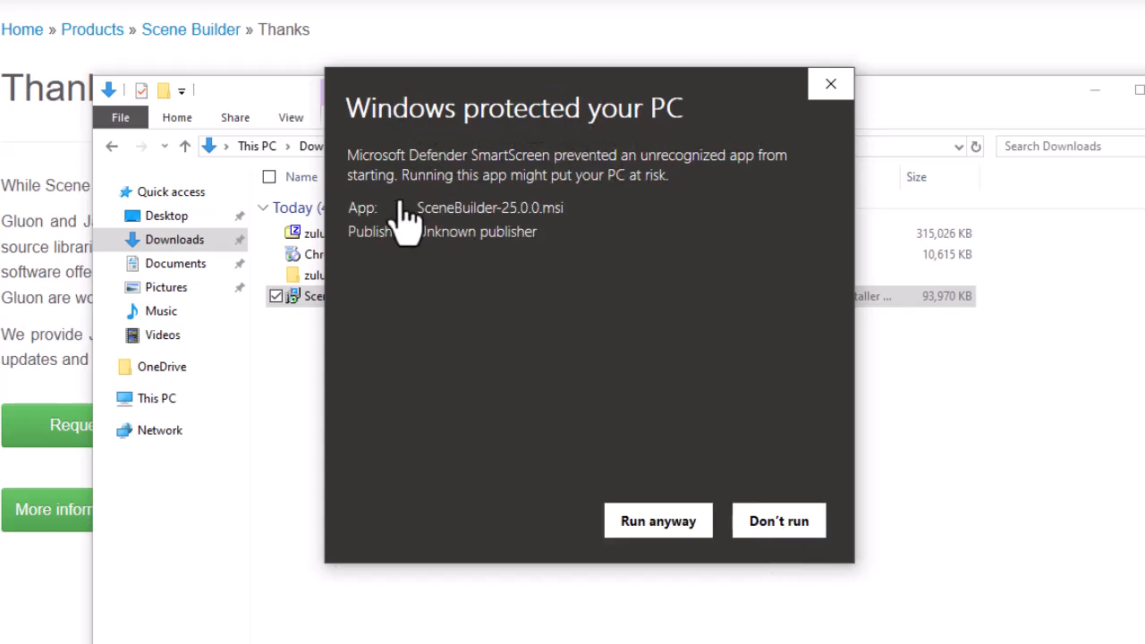
click(659, 522)
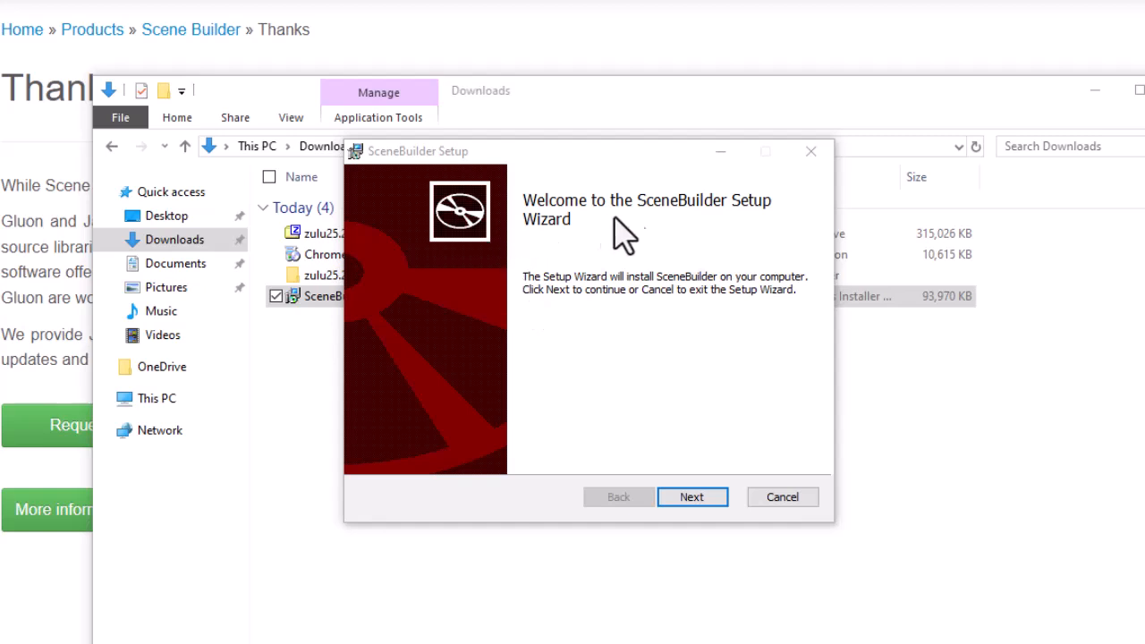
Accept the license agreement in the SceneBuilder setup wizard and continue to the destination folder.
click(694, 499)
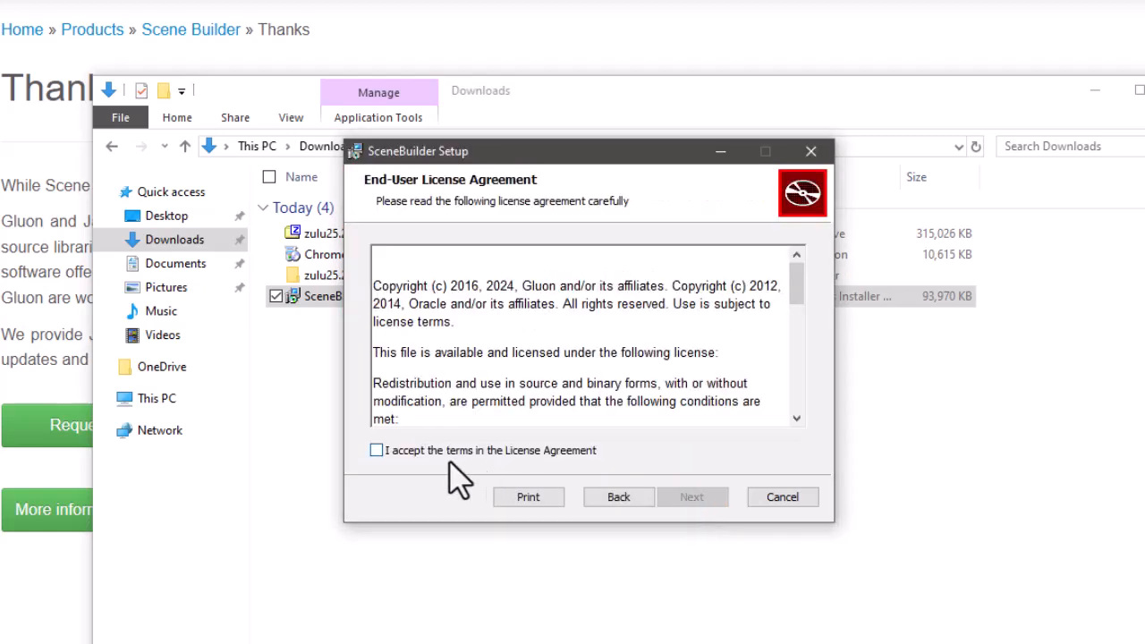
click(433, 453)
click(682, 501)
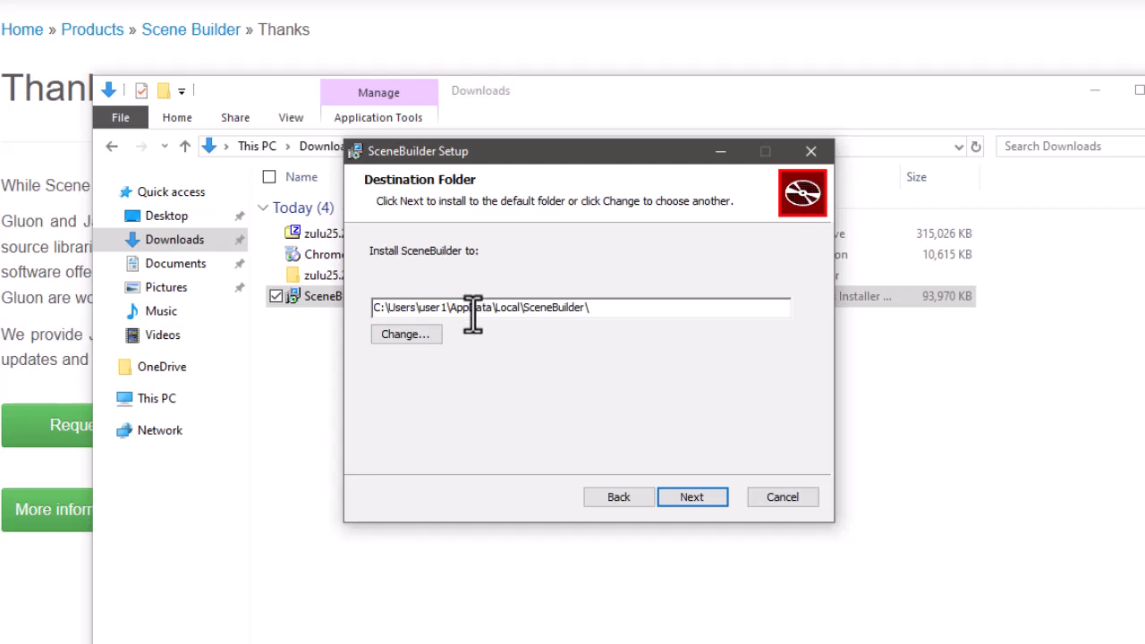
Copy the installation path C:\Users\user1\AppData\Local\SceneBuilder\ into a new Notepad document and narrow its window to uncover the installer.
double_click(556, 307)
key(ctrl+c)
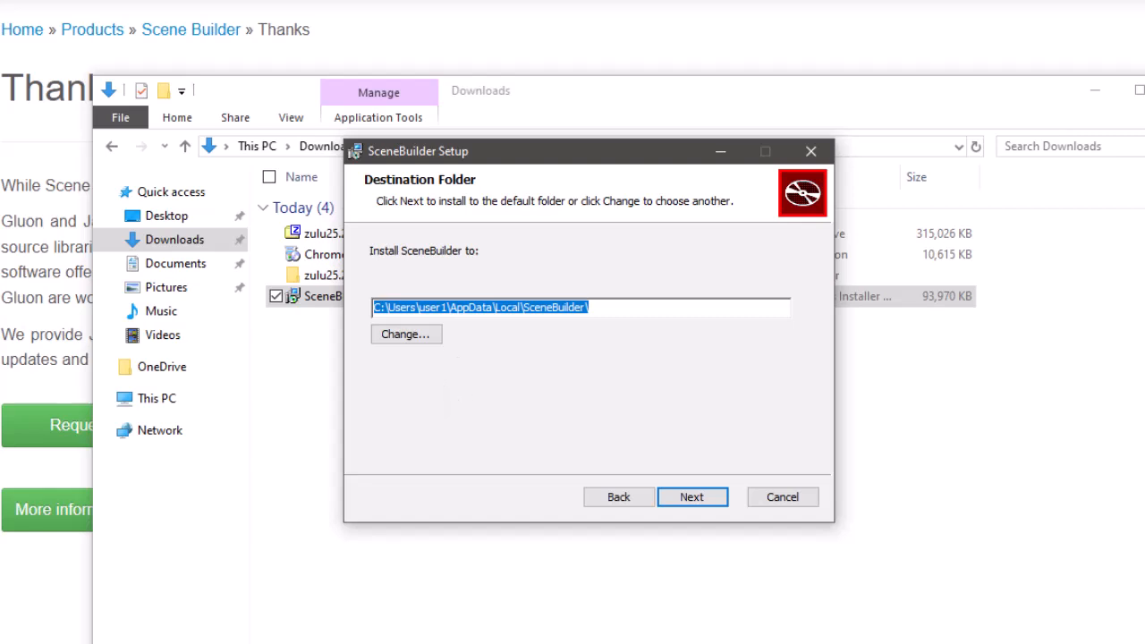
key(super)
text(notepad)
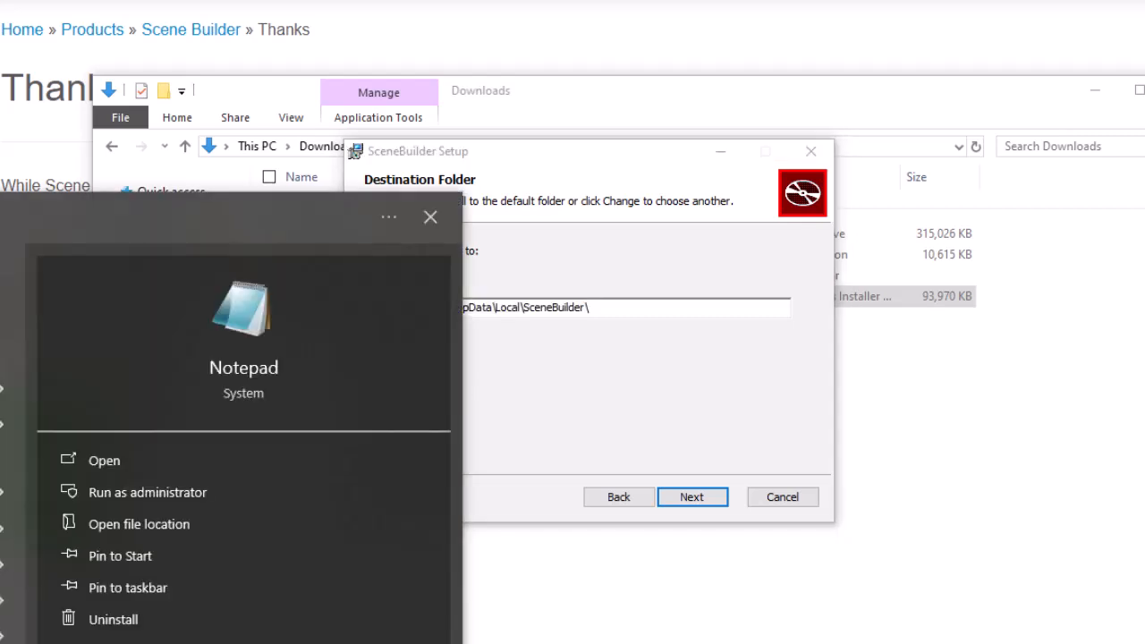
click(236, 327)
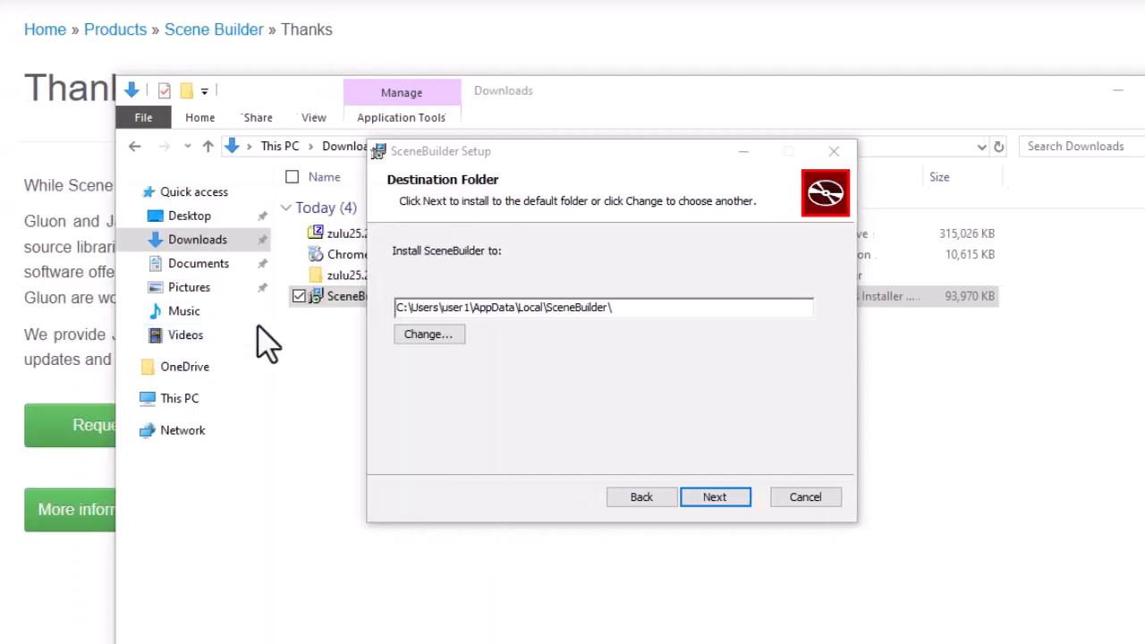
key(ctrl+v)
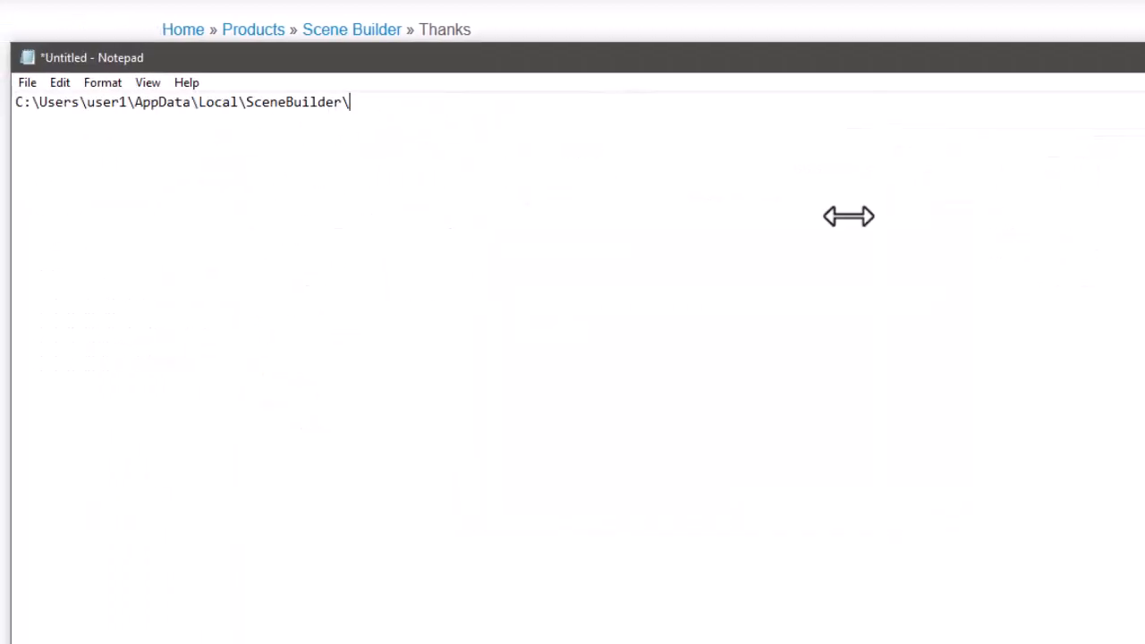
drag(1053, 216, 500, 217)
click(673, 360)
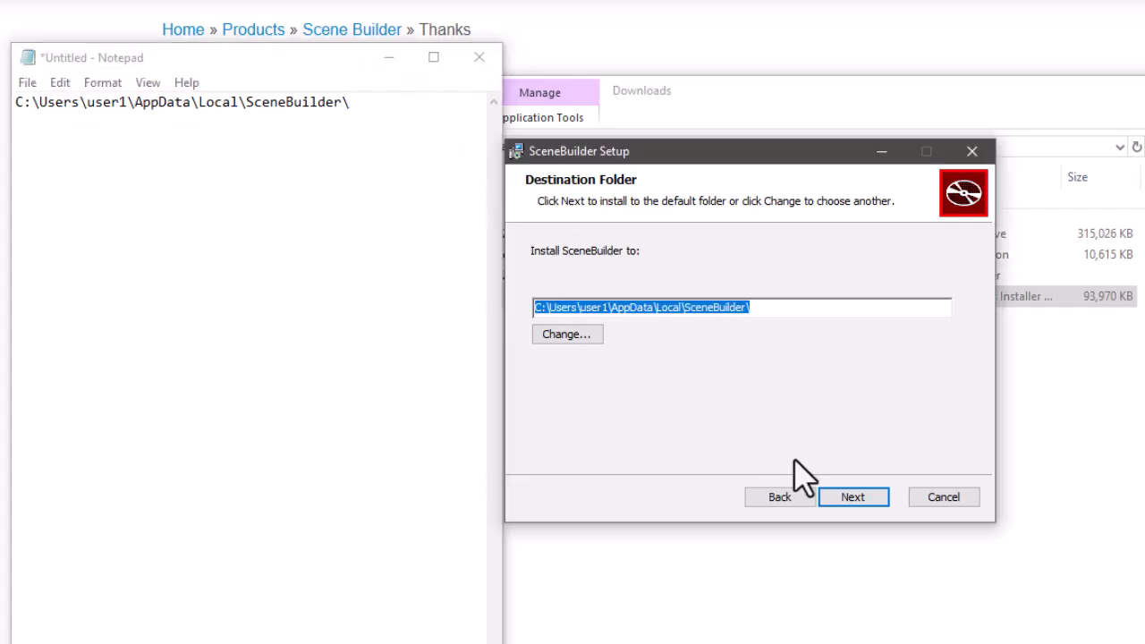
Install SceneBuilder into the default destination folder and finish the setup wizard.
click(845, 499)
click(844, 499)
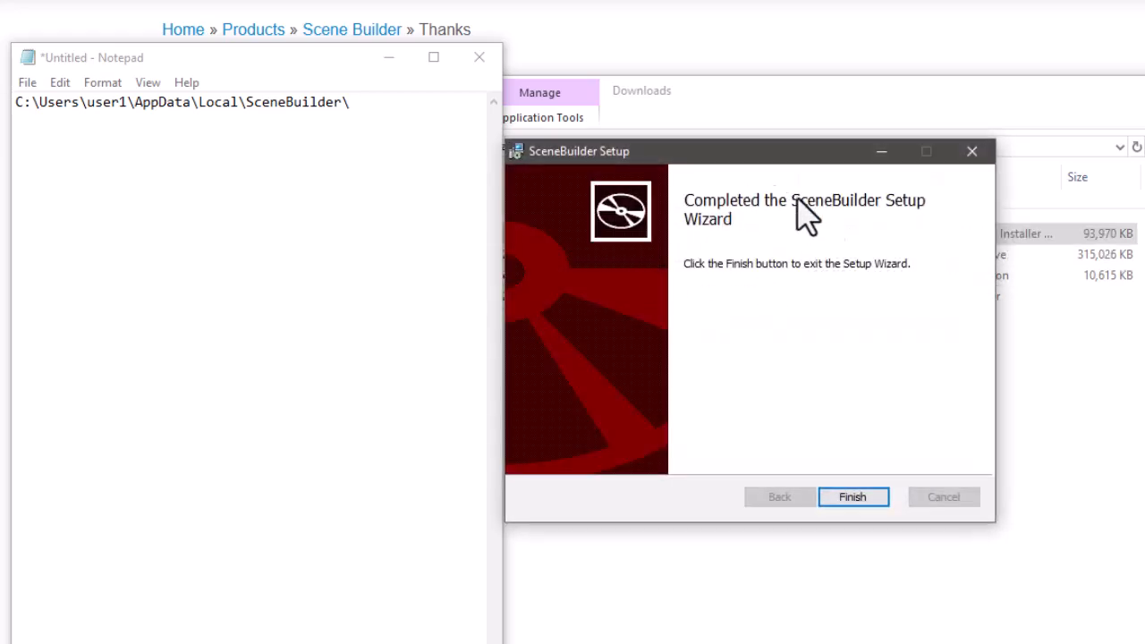
click(851, 502)
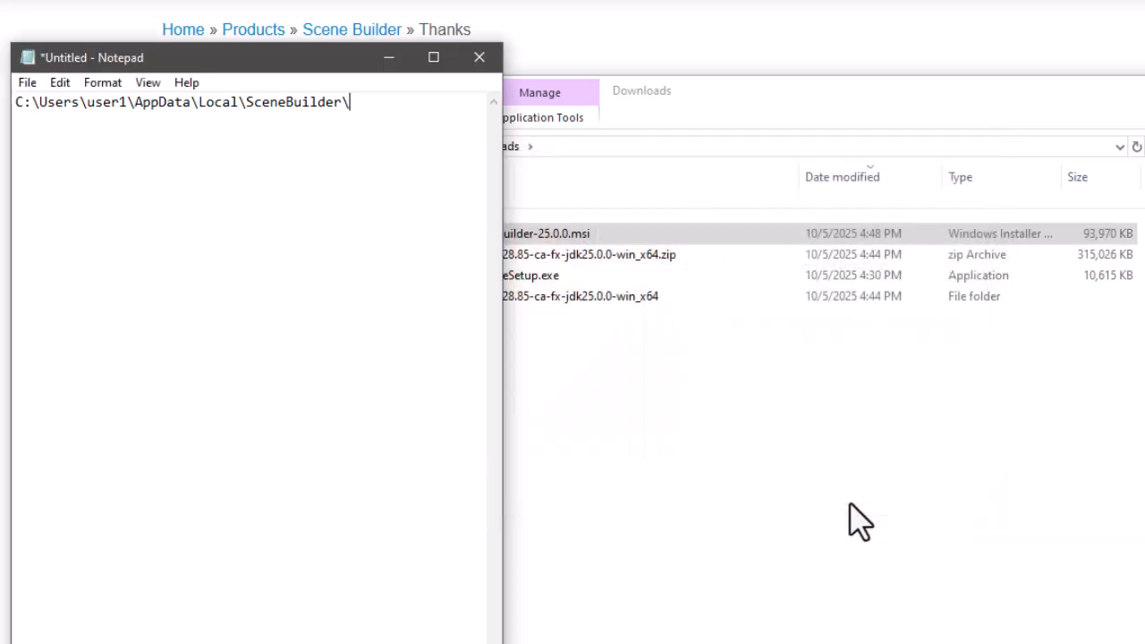
Switch to Apache NetBeans and open the JavaFX section of the Java options.
click(948, 177)
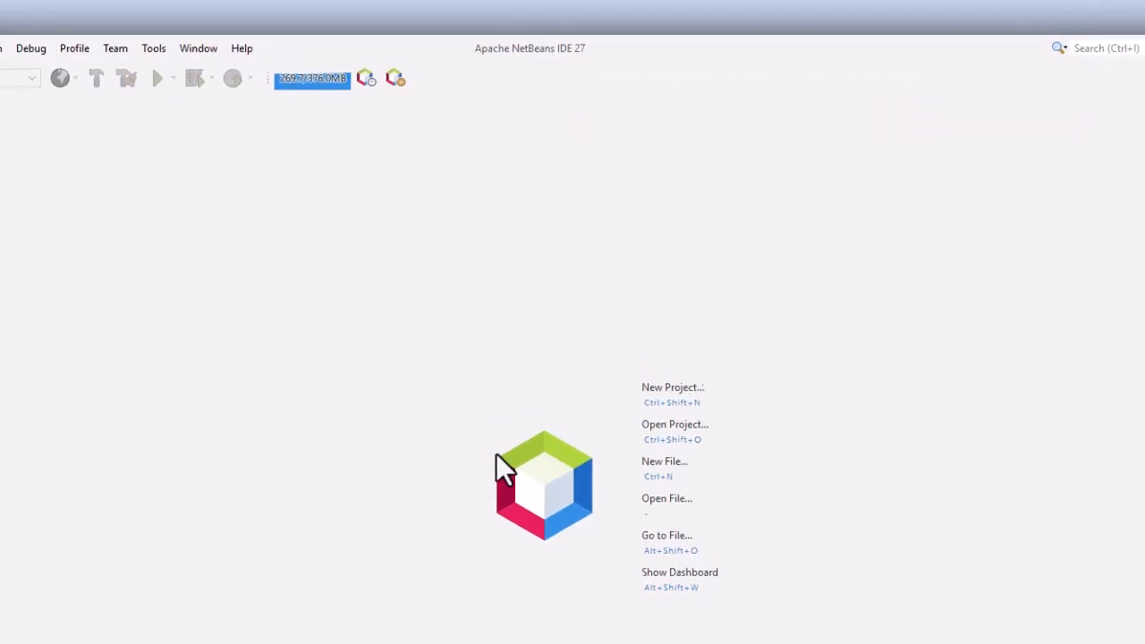
click(98, 52)
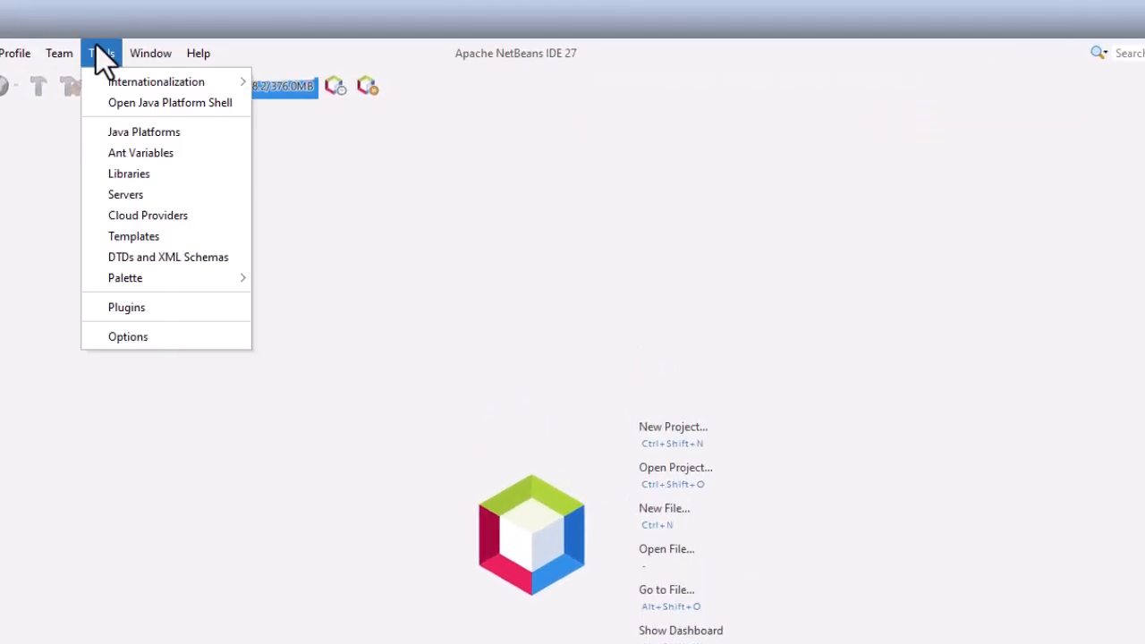
click(167, 344)
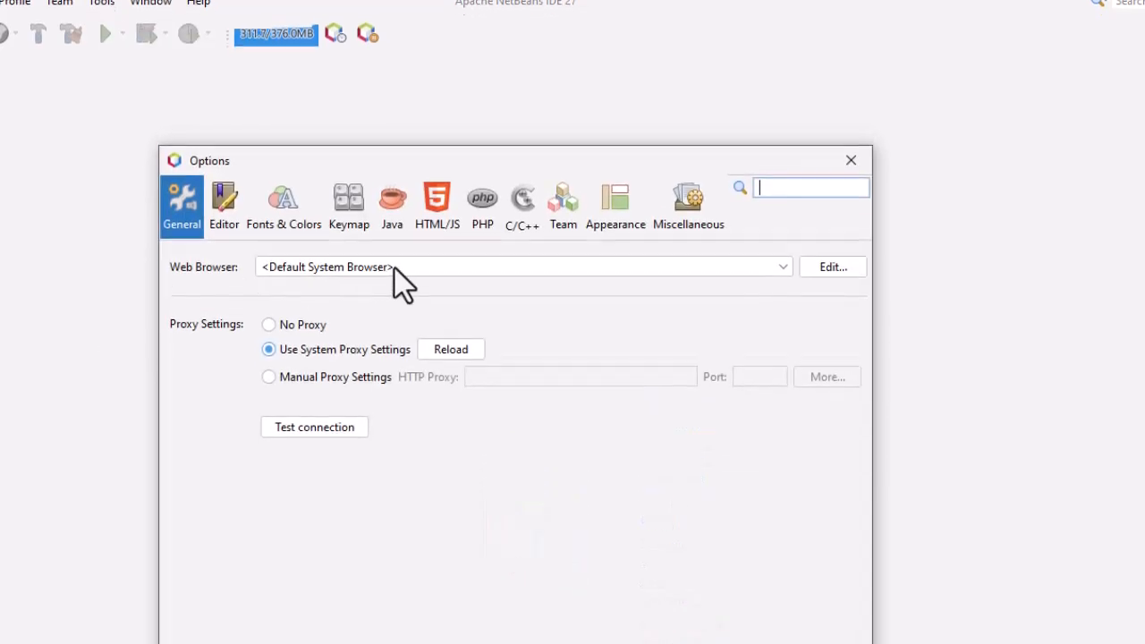
click(396, 134)
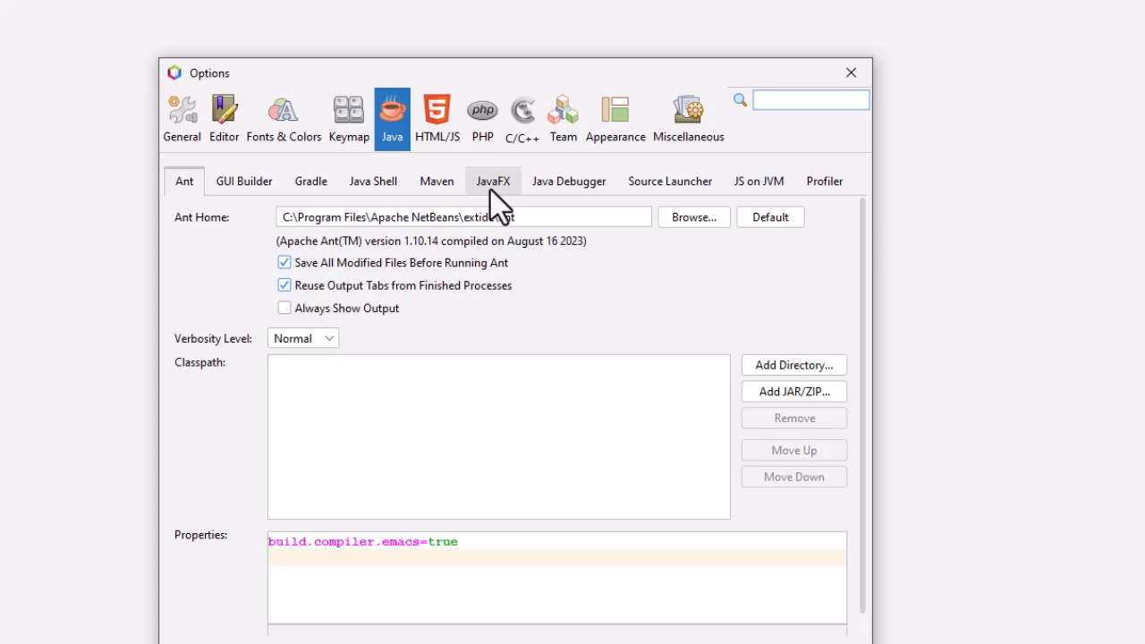
click(493, 183)
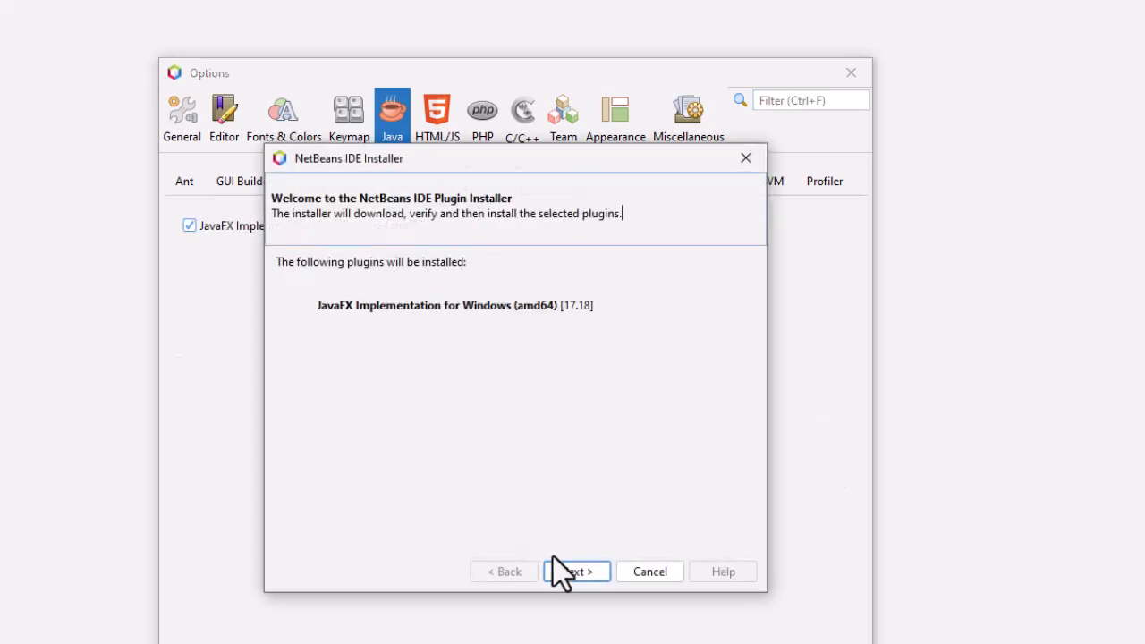
Accept the license terms and install the JavaFX Implementation for Windows (amd64) plugin.
click(570, 572)
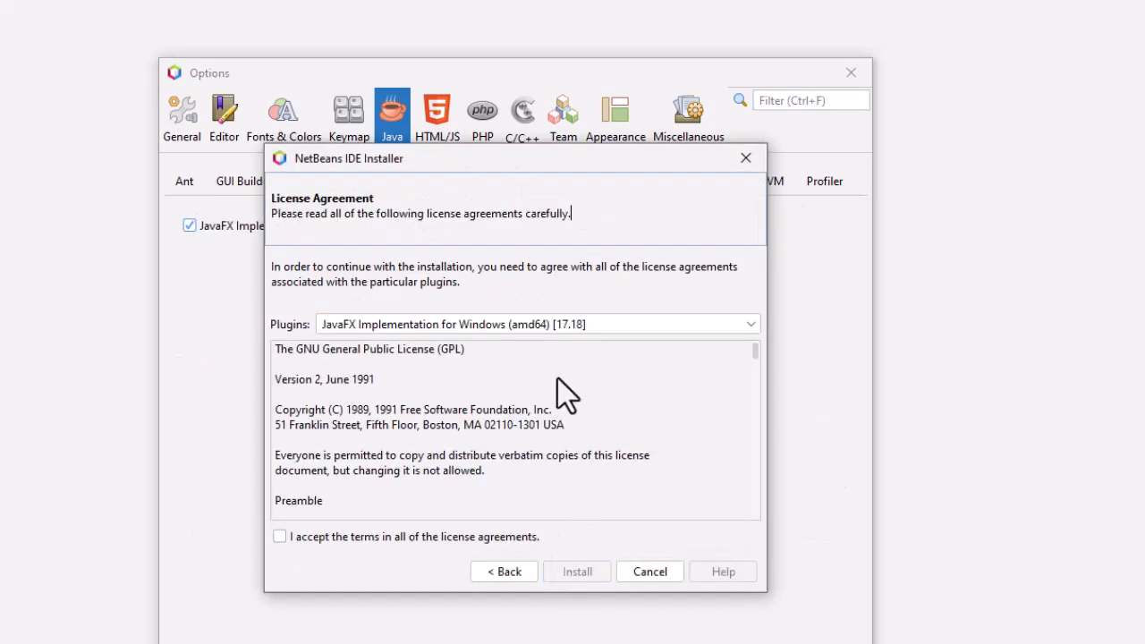
click(751, 327)
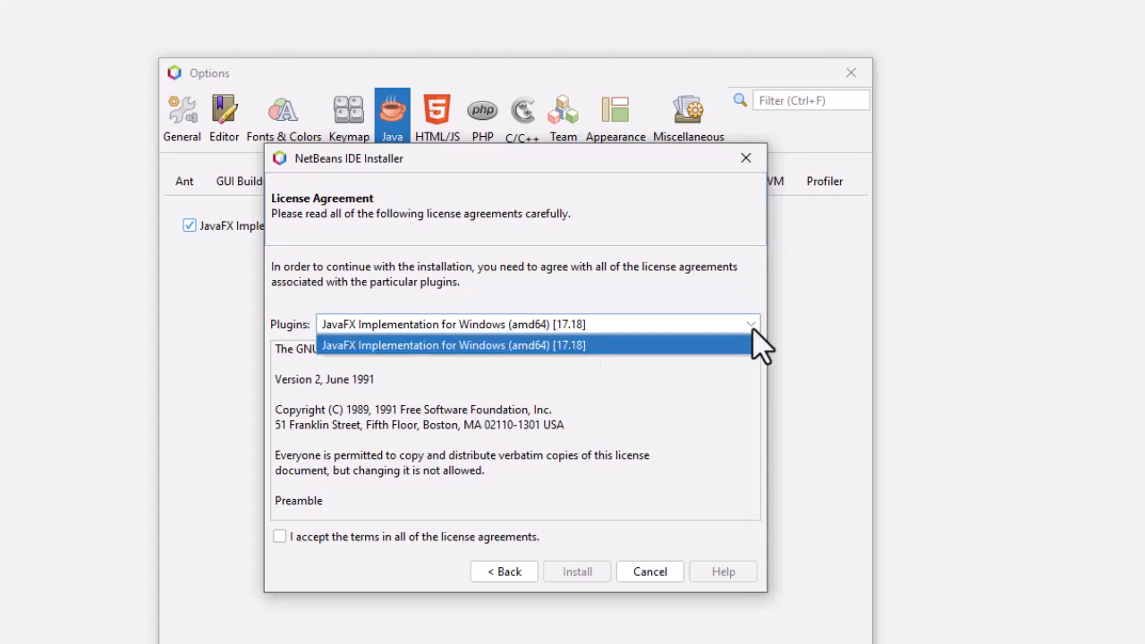
click(753, 345)
scroll(506, 438, down, 5)
click(280, 537)
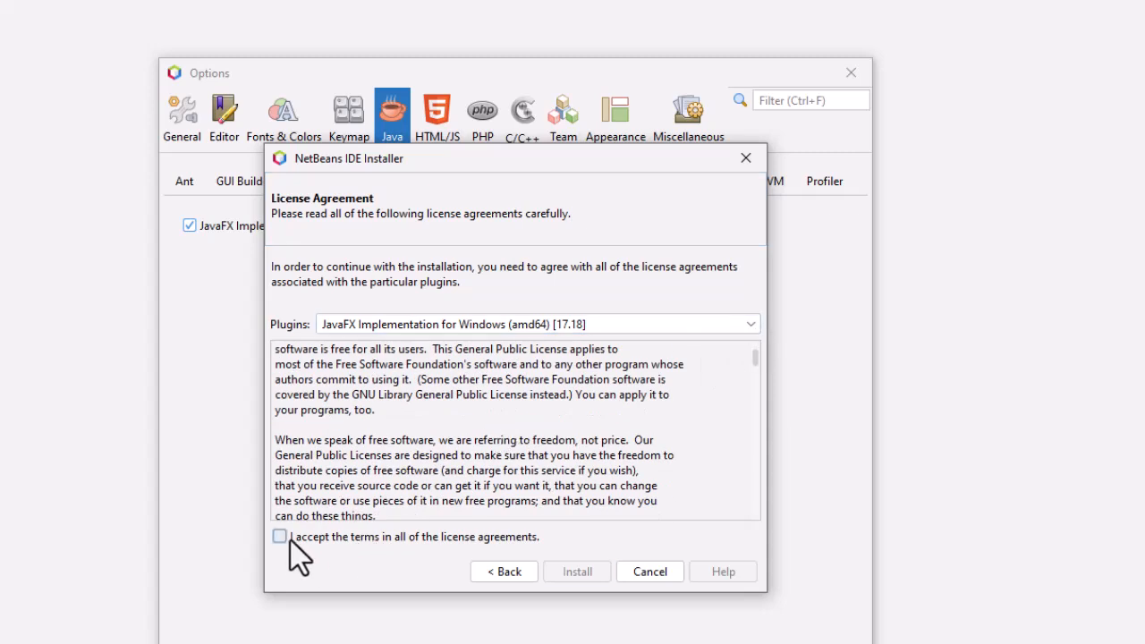
click(594, 574)
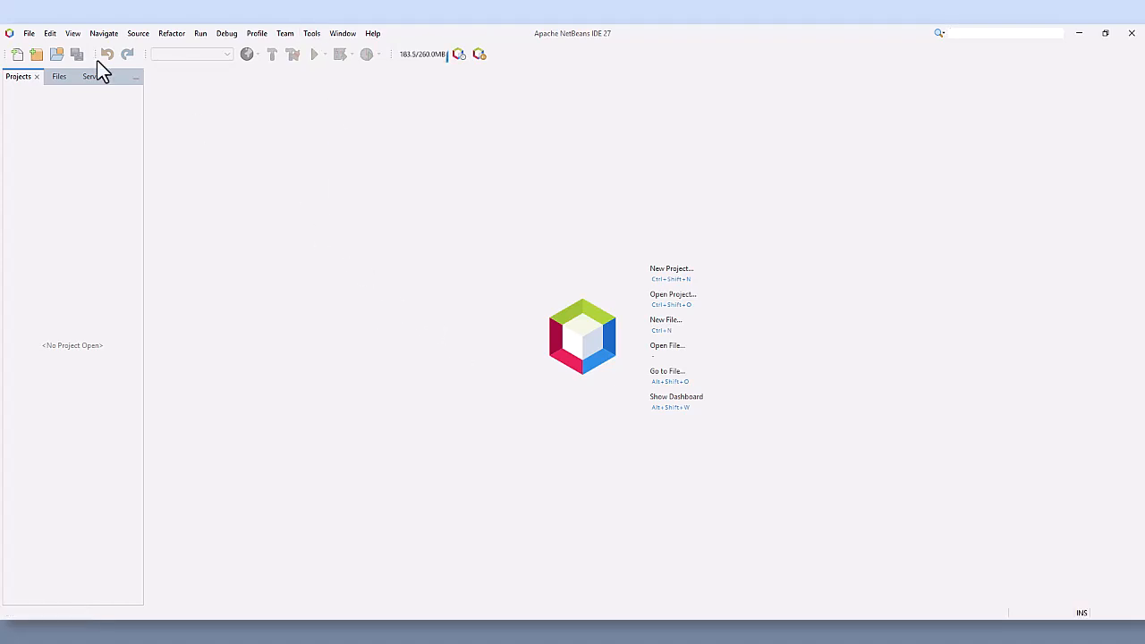
Check the Scene Builder Home path in the JavaFX section of the Java options and close the options.
click(309, 36)
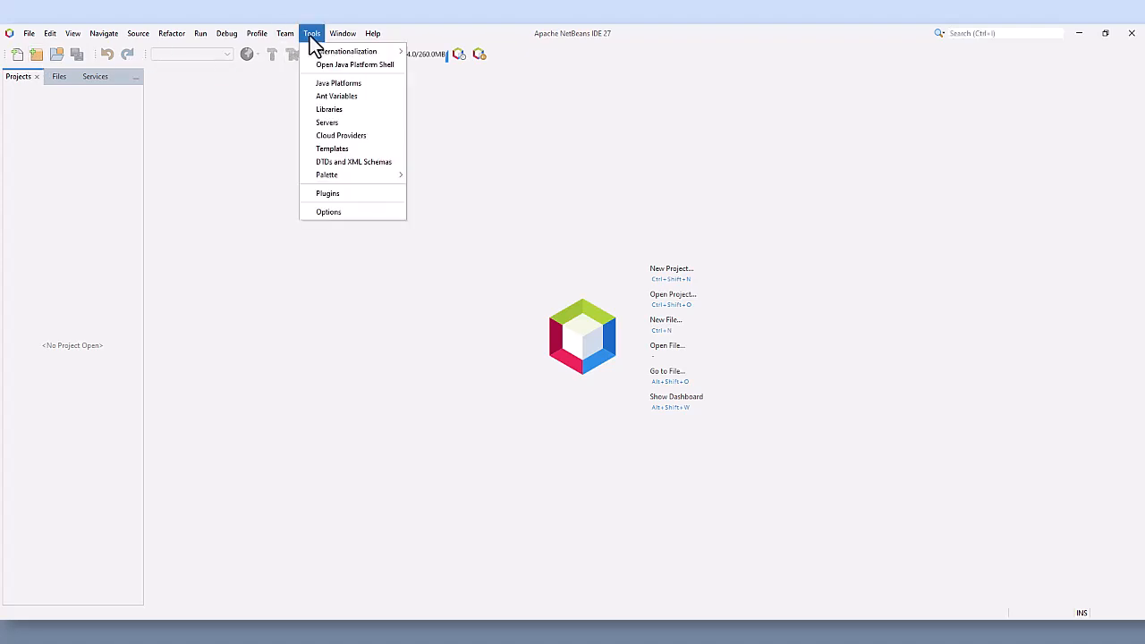
click(317, 214)
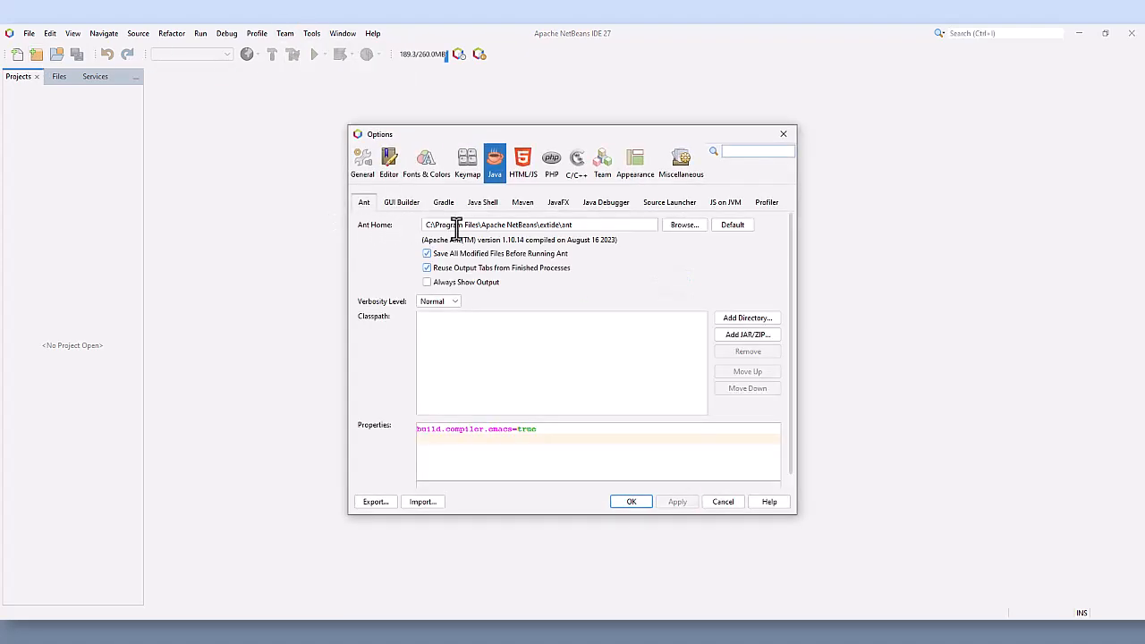
click(562, 210)
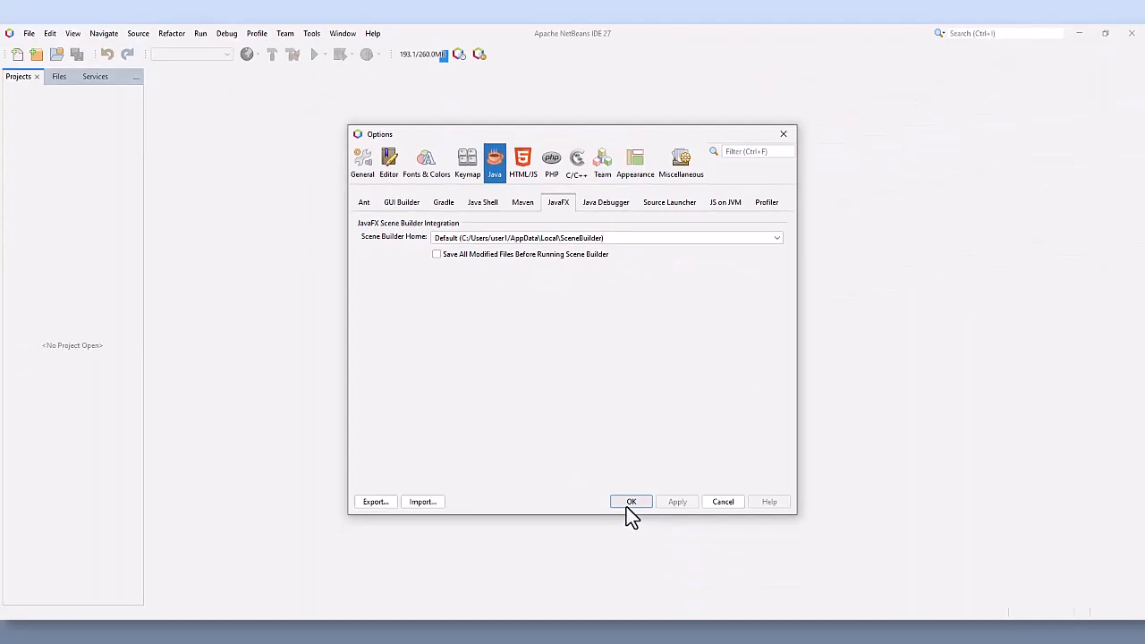
click(628, 513)
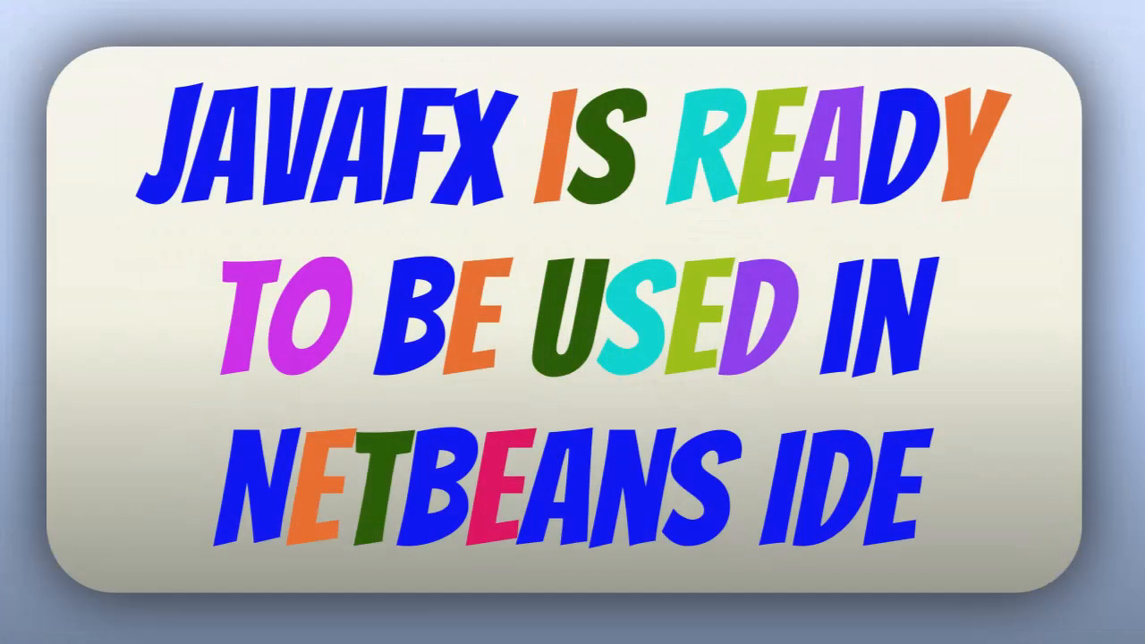